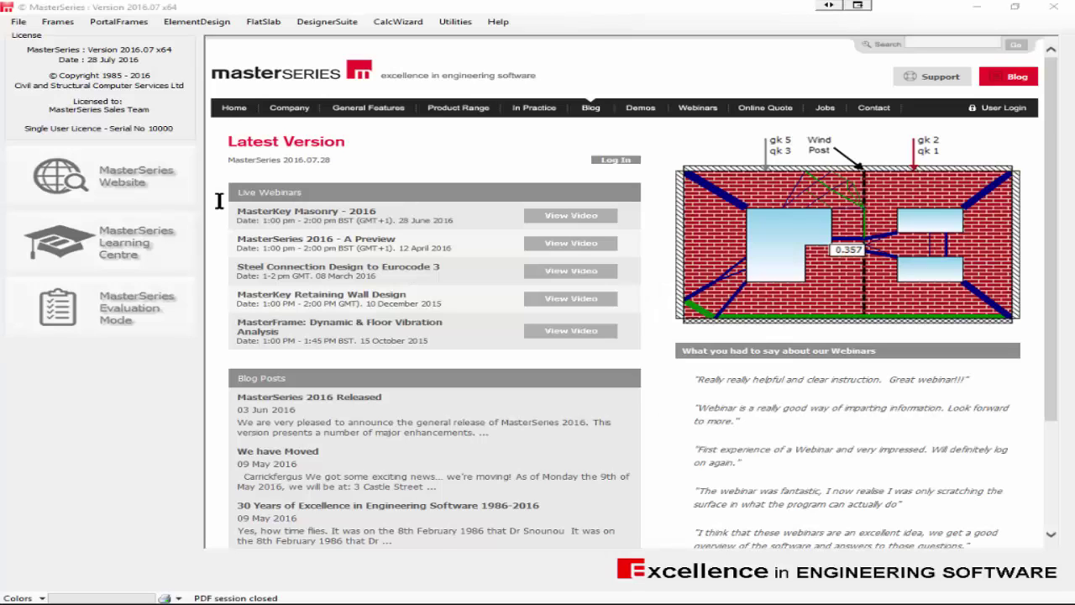
Open the masonry design module and set the design code to BS EN 1996-1-1:2005
click(327, 22)
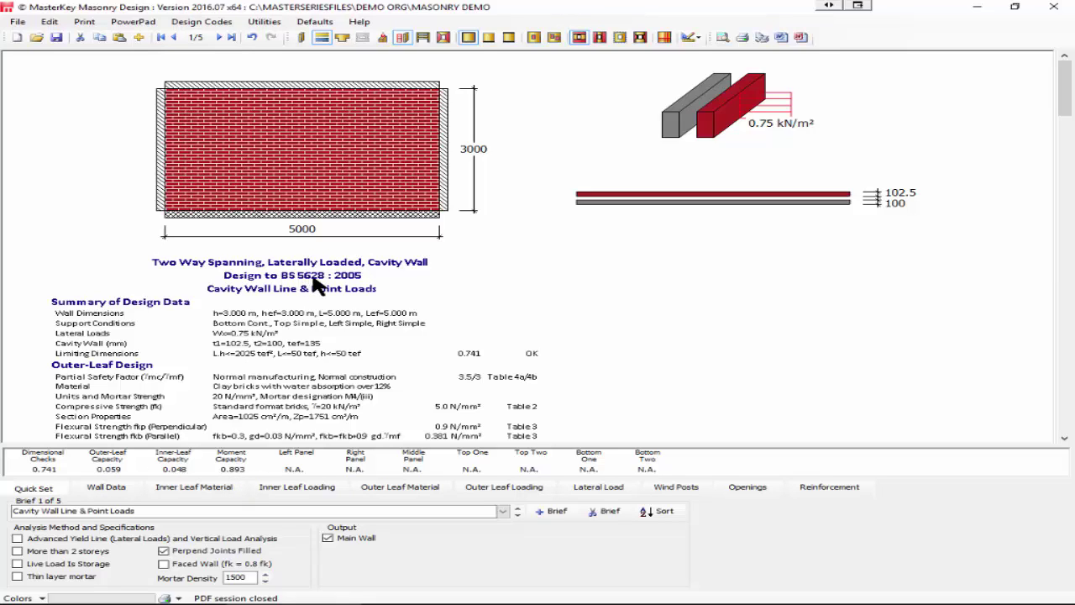
click(213, 25)
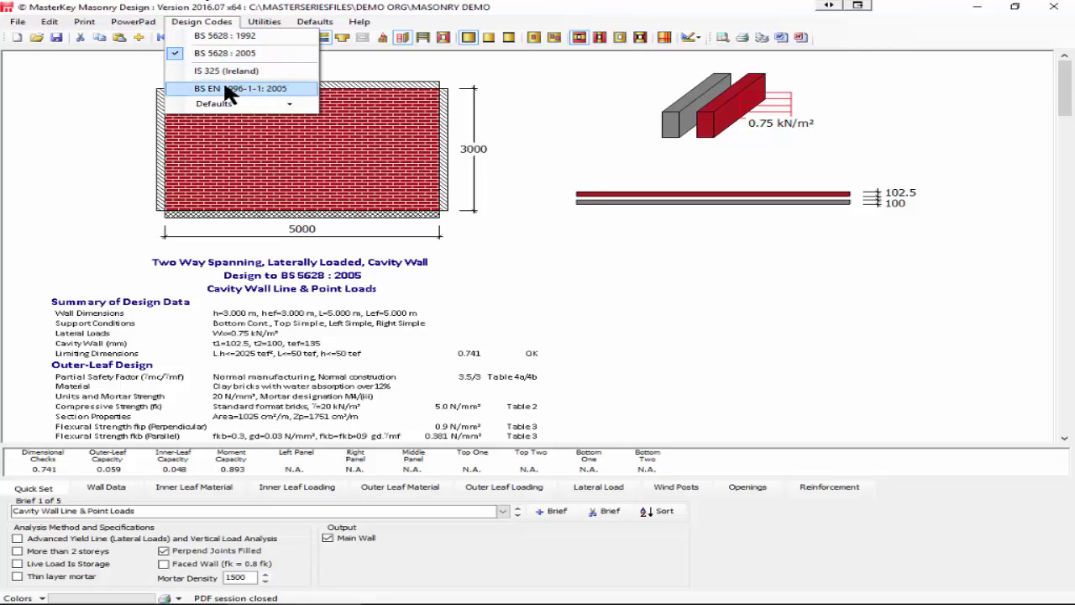
click(227, 92)
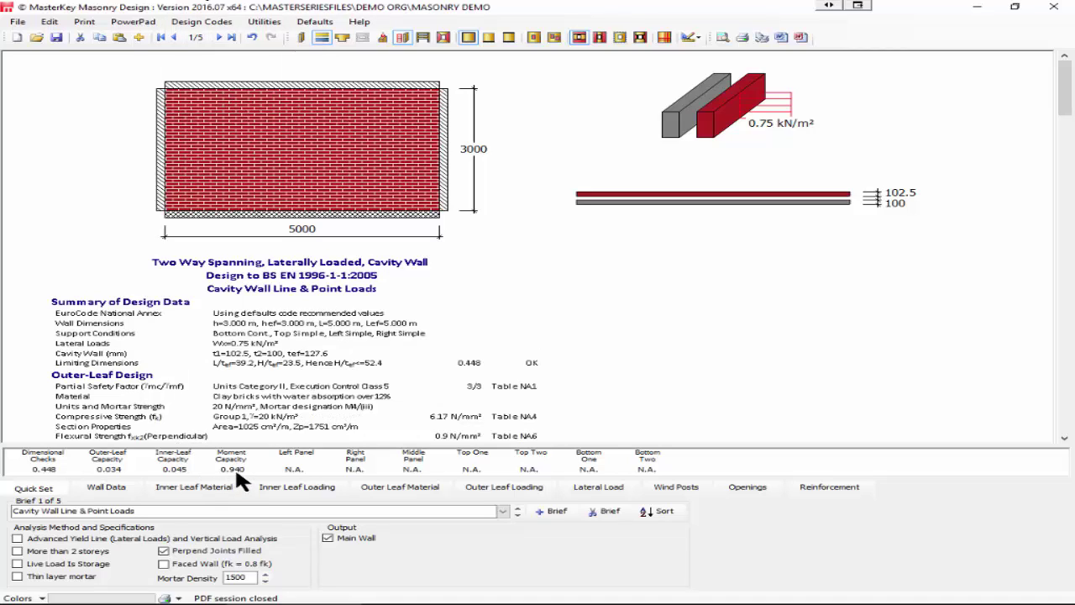
Set the national annex for the BS EN 1996-1-1:2005 design code to UK
click(201, 21)
mouse_move(244, 89)
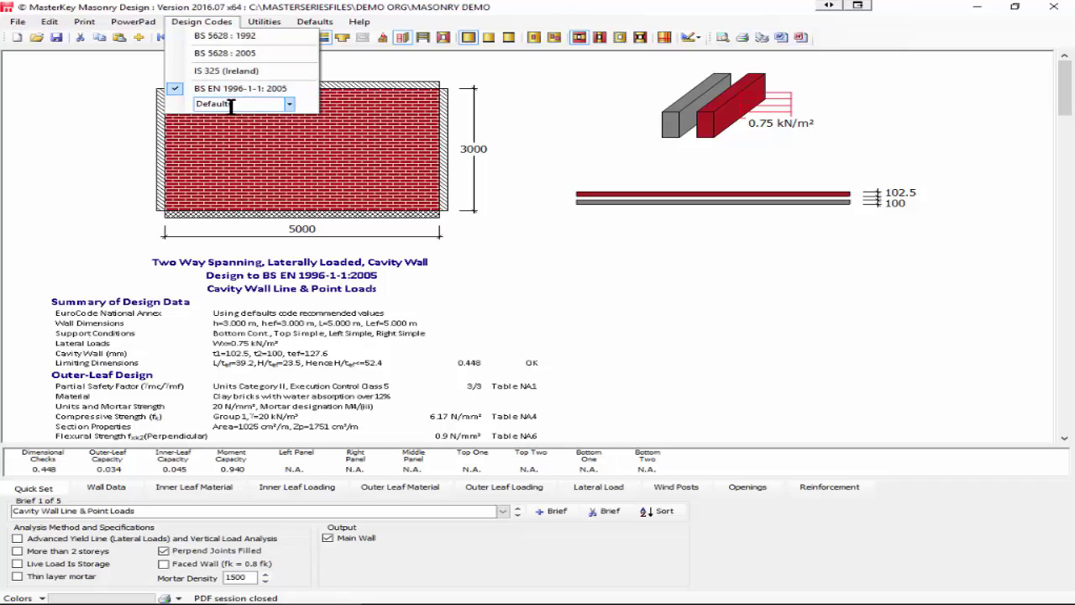
click(289, 105)
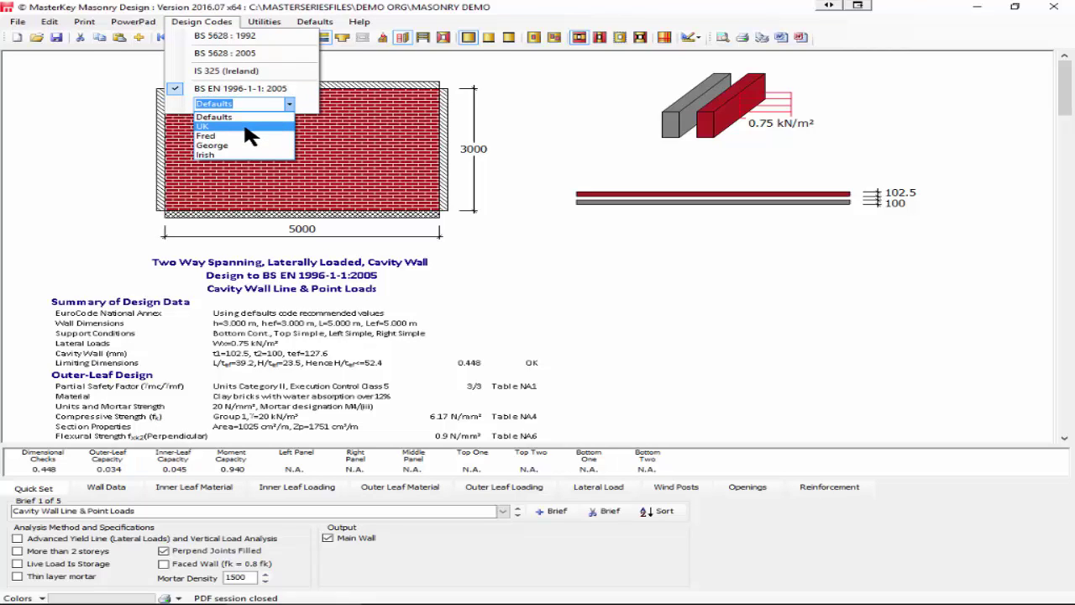
click(244, 127)
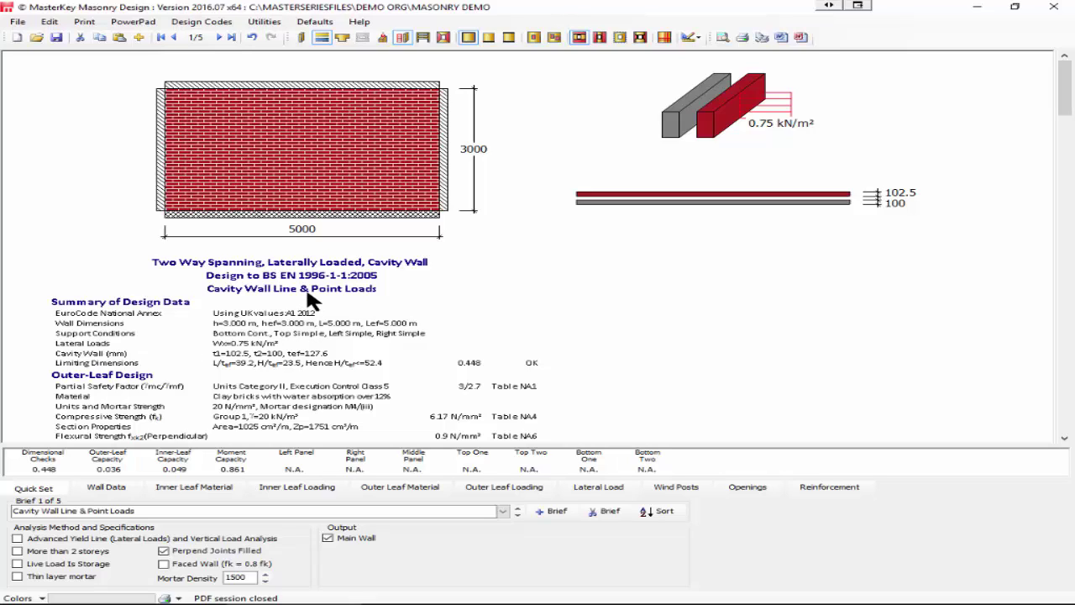
Try the vertically spanning wall and masonry column layouts in the wall data, and return to the two-way spanning cavity wall
click(99, 486)
click(106, 491)
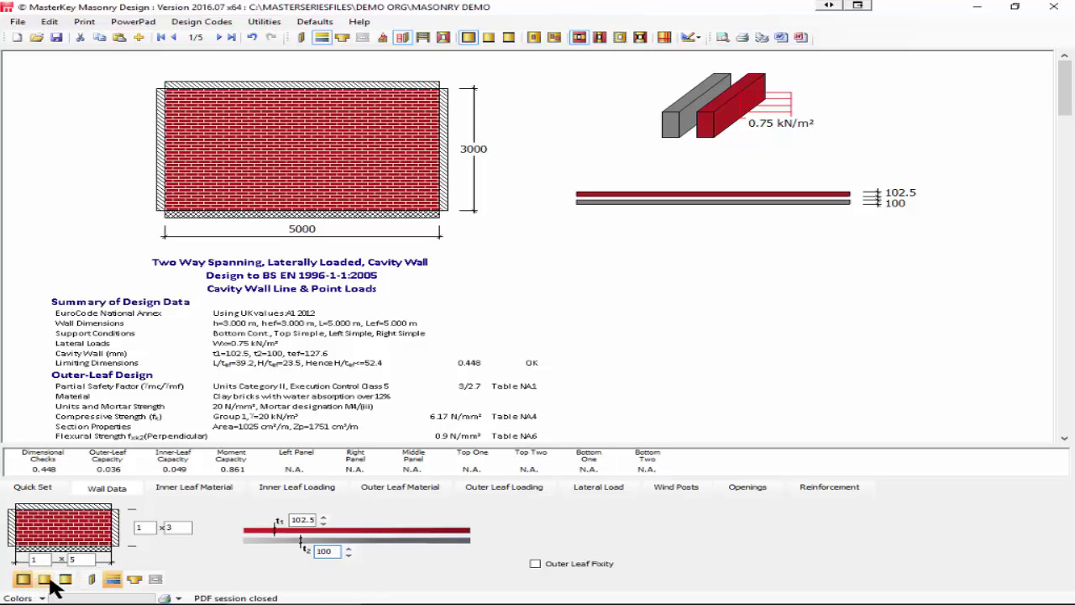
click(46, 579)
click(65, 581)
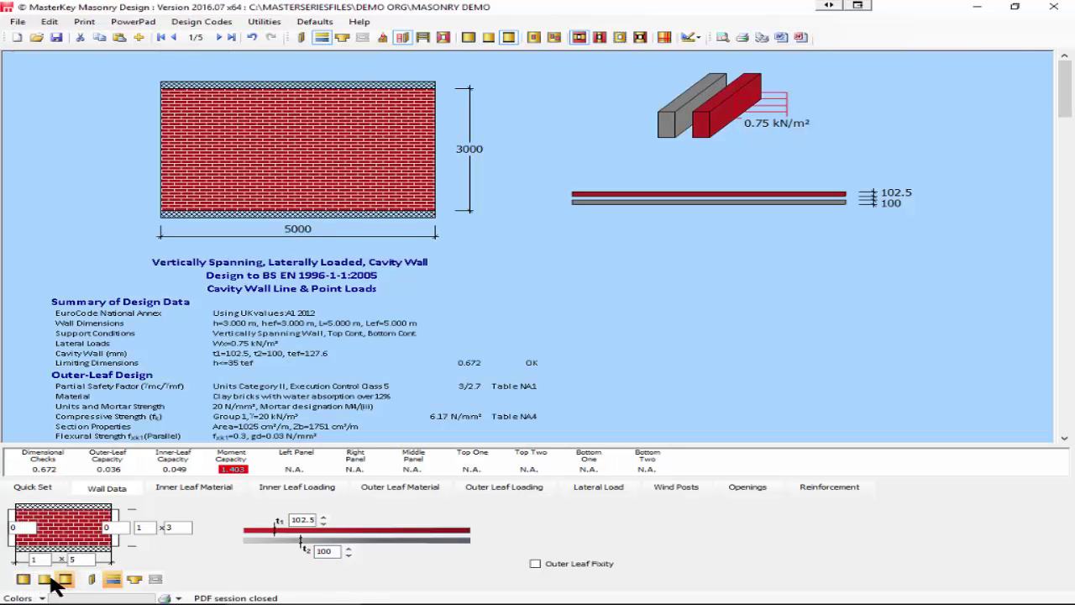
click(91, 578)
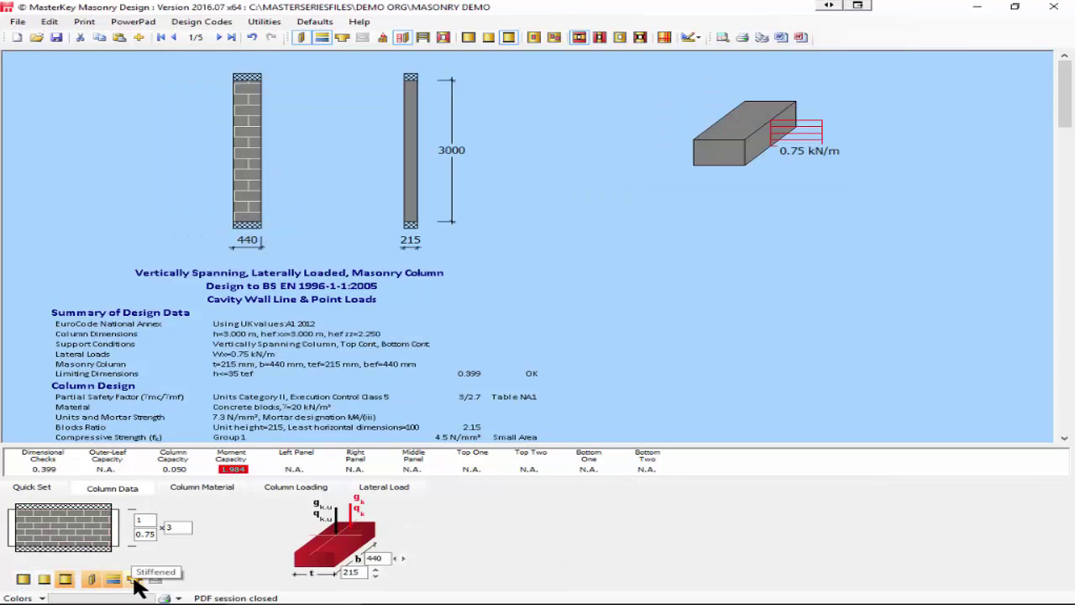
click(23, 578)
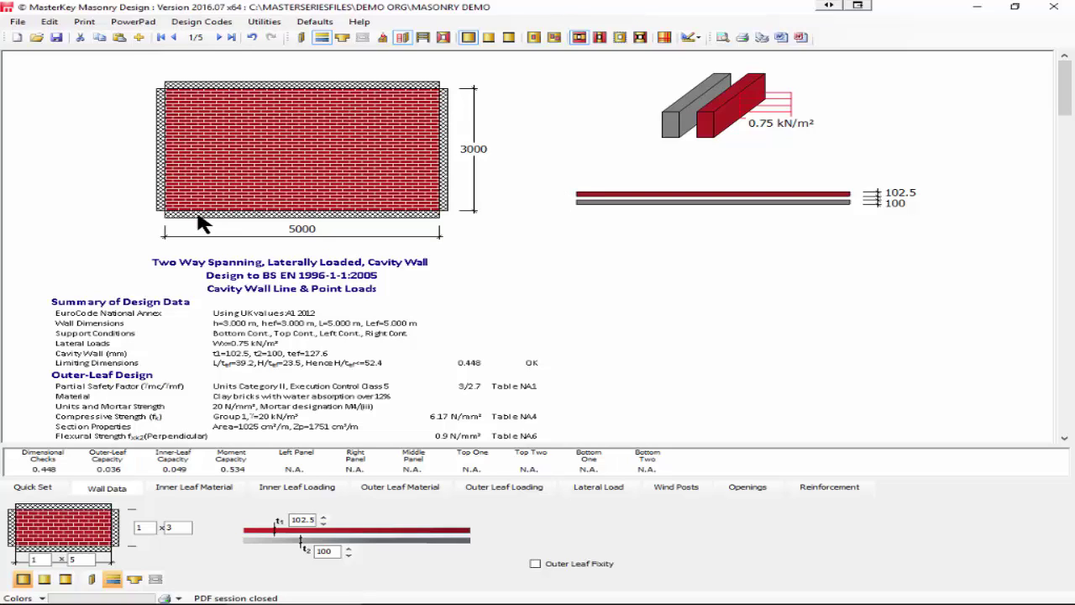
Set the wall panel's top, left and right edge supports to simple, leaving the bottom edge continuous
click(38, 508)
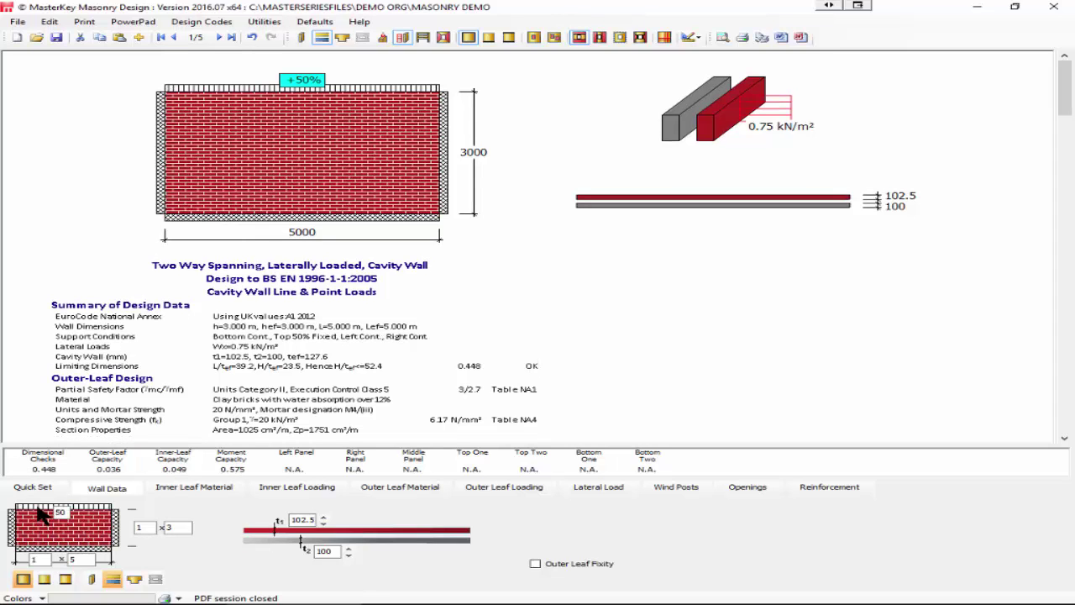
click(37, 508)
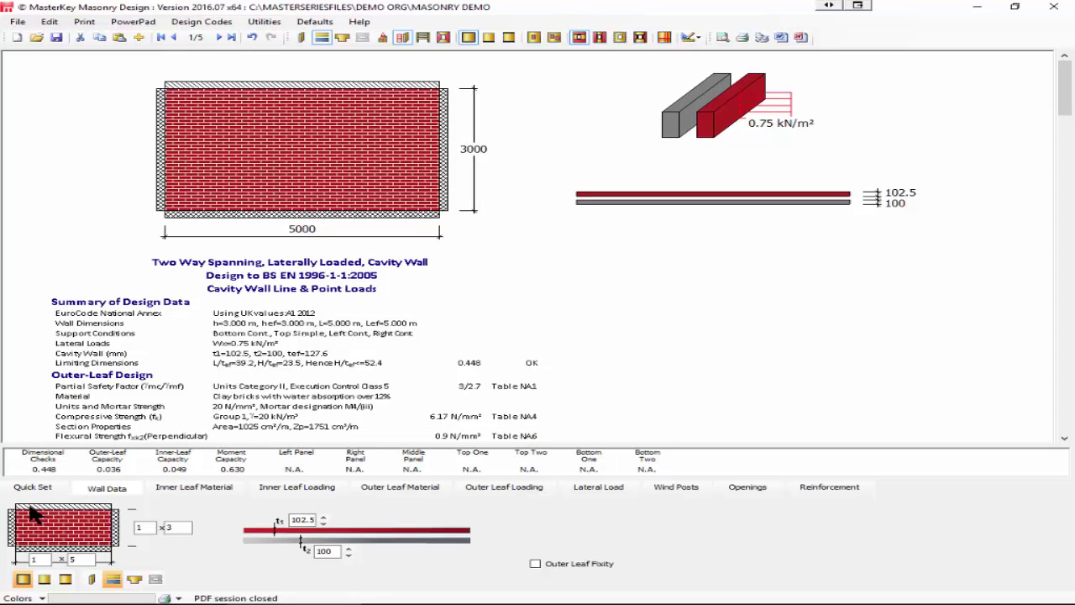
click(11, 524)
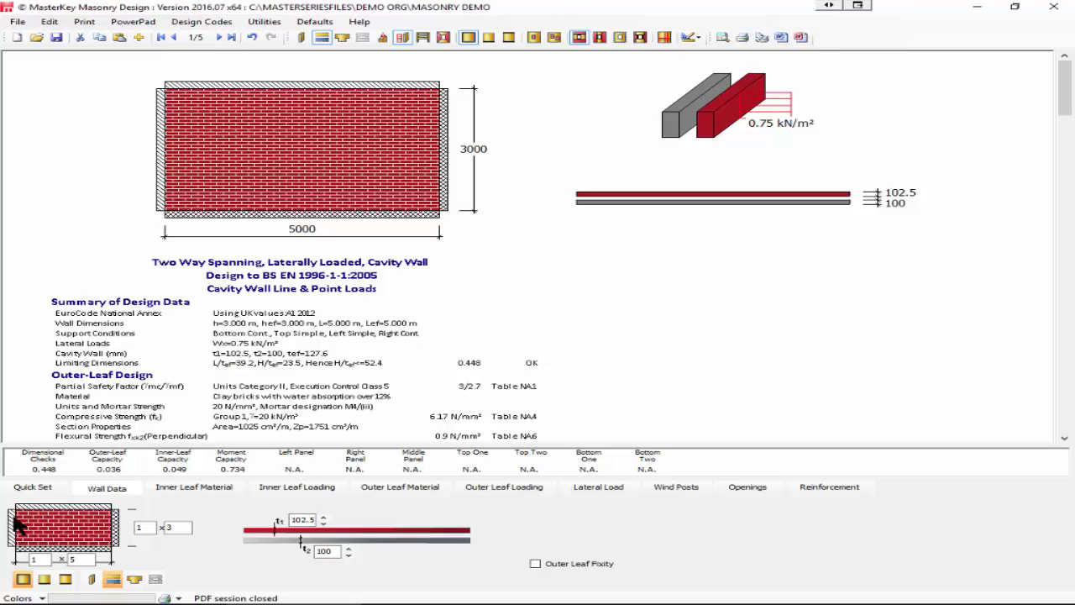
click(116, 542)
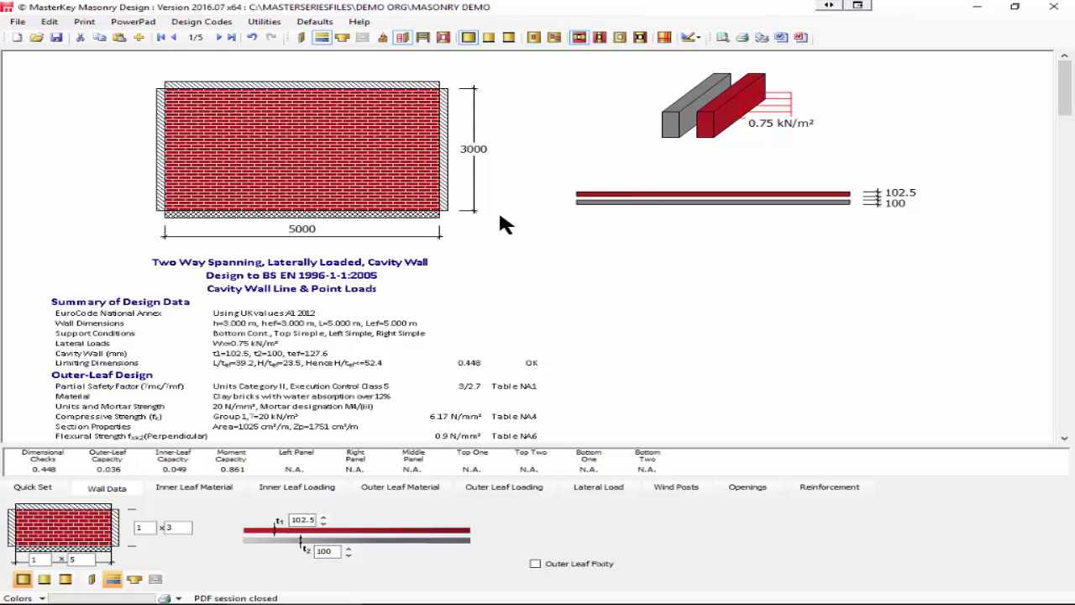
Try a free support on the wall panel's right edge and return it to simple
click(115, 531)
click(115, 532)
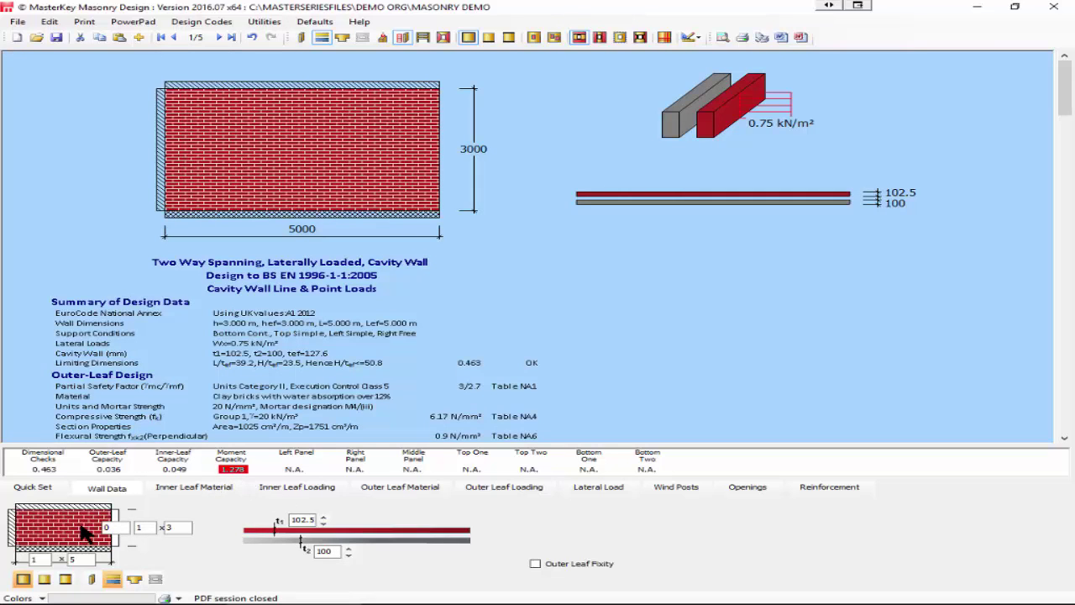
click(115, 546)
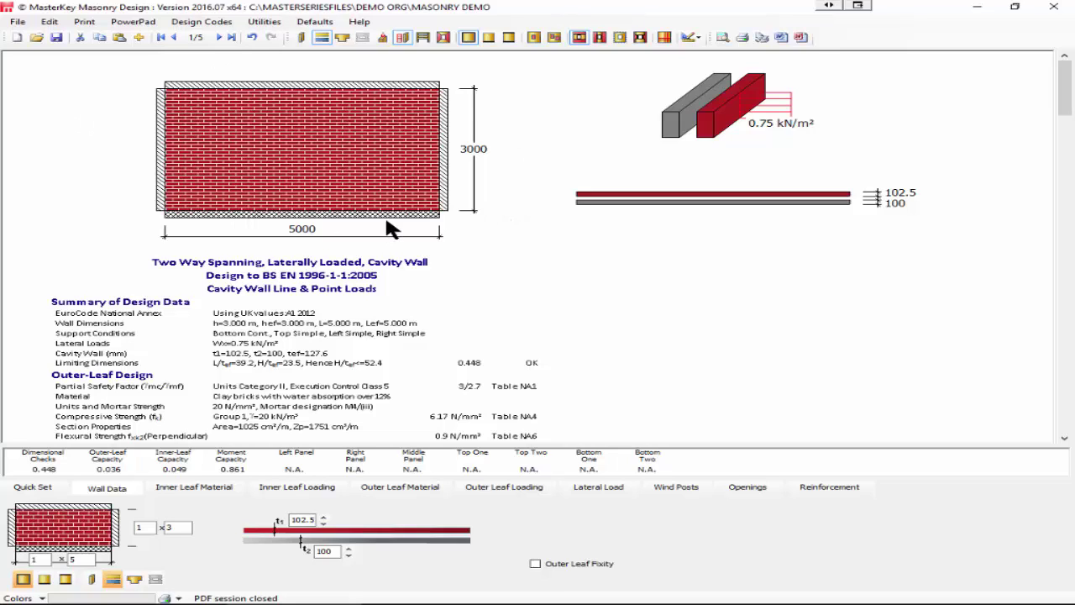
Enable advanced yield line and vertical load analysis, try Coarse node density and set it back to Medium
click(35, 486)
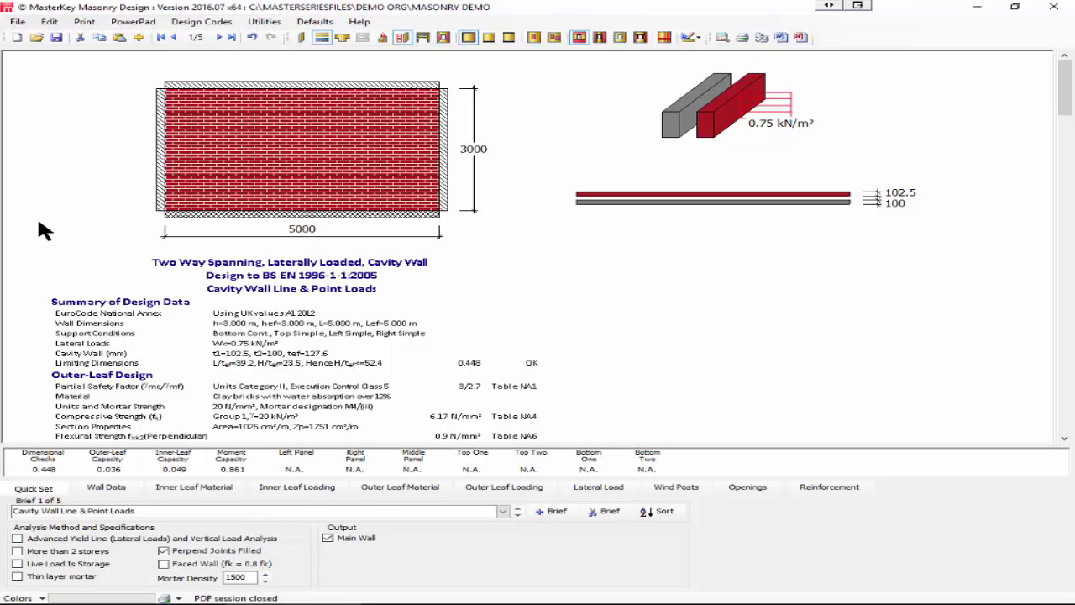
click(17, 538)
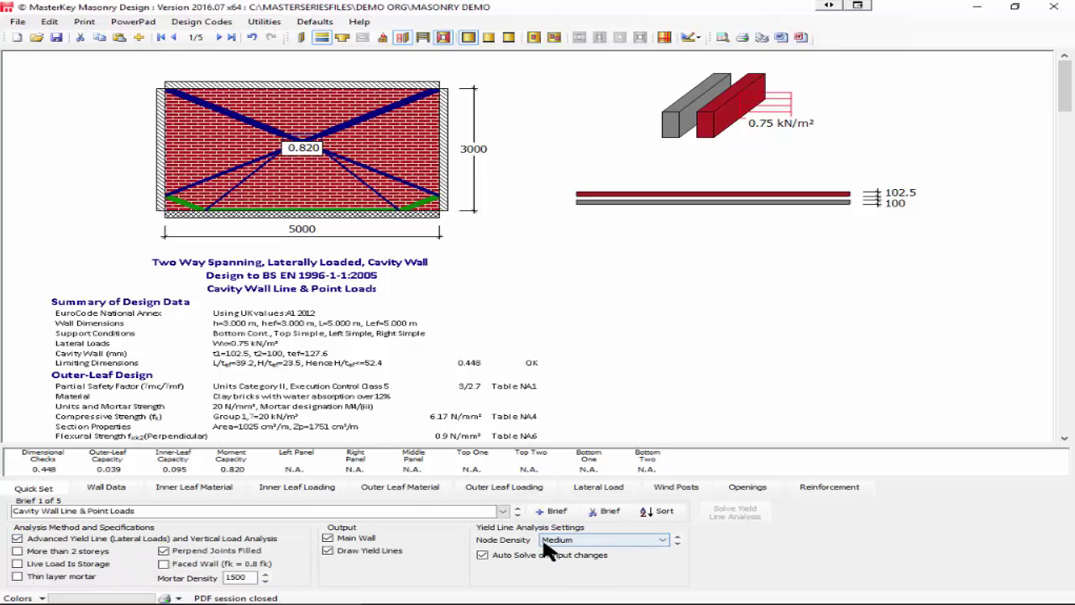
click(592, 540)
click(581, 549)
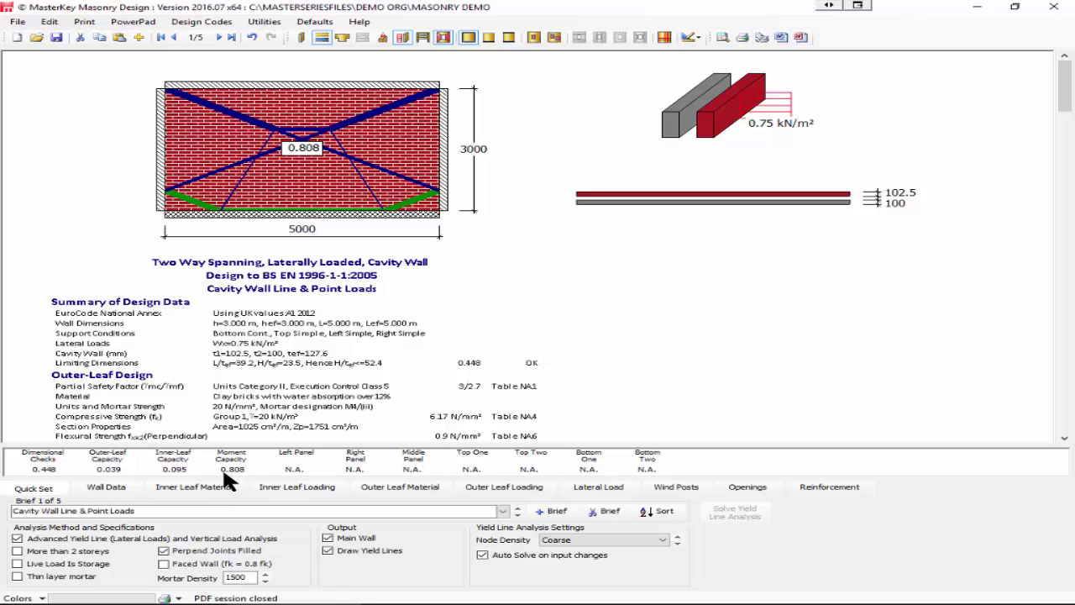
click(594, 540)
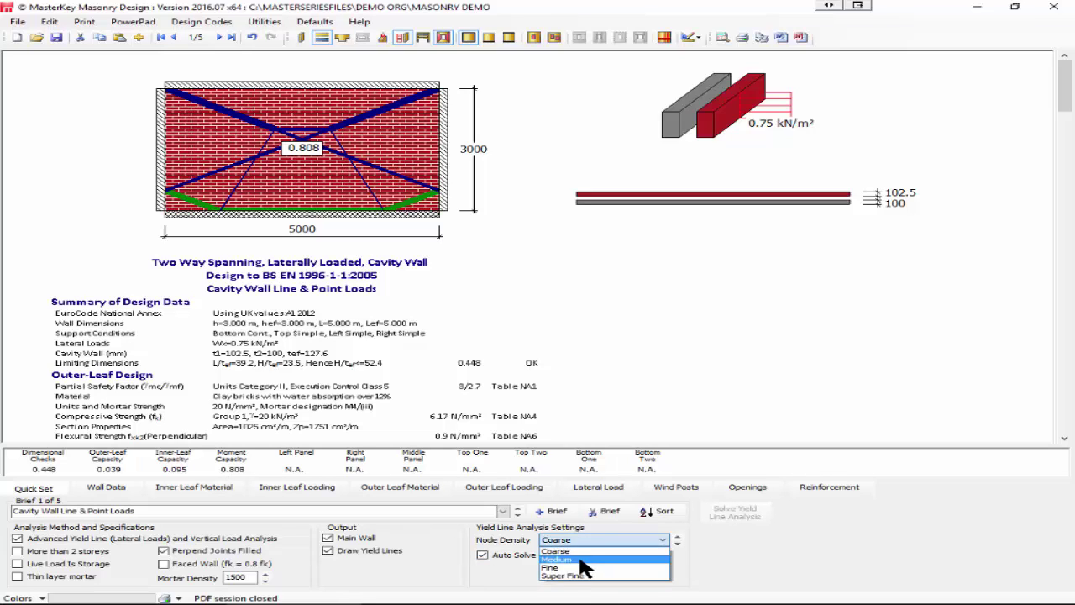
click(578, 559)
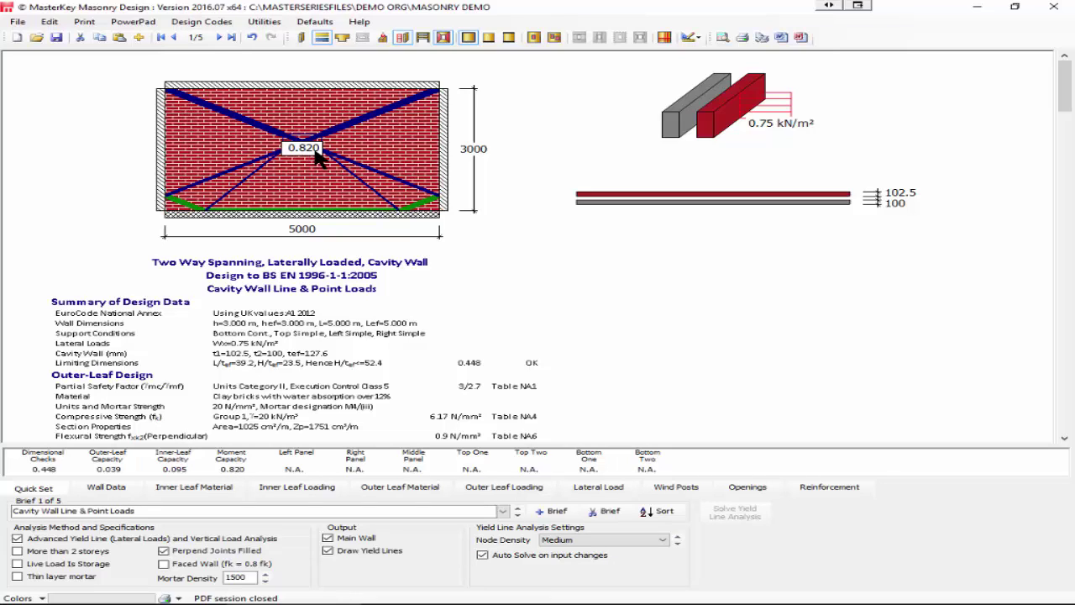
Set the yield line node density to Fine and solve the yield line analysis
click(622, 539)
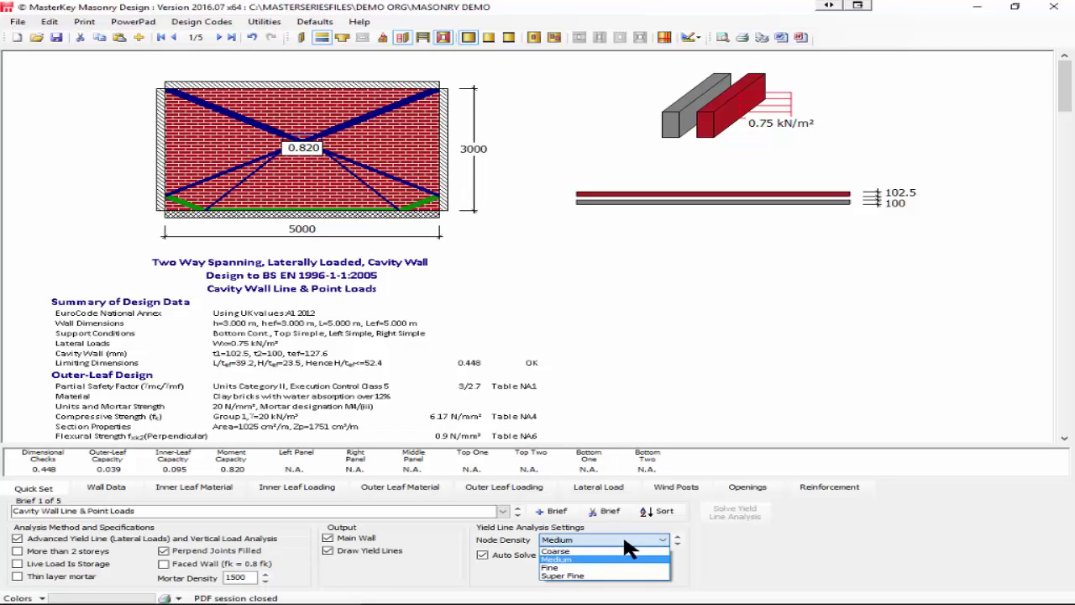
click(563, 568)
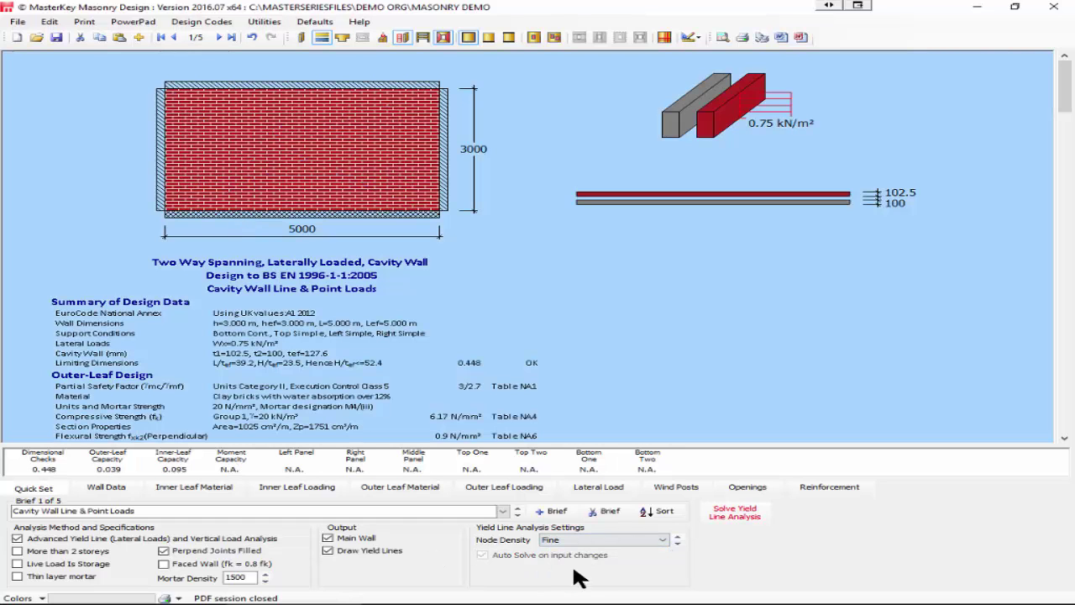
click(736, 515)
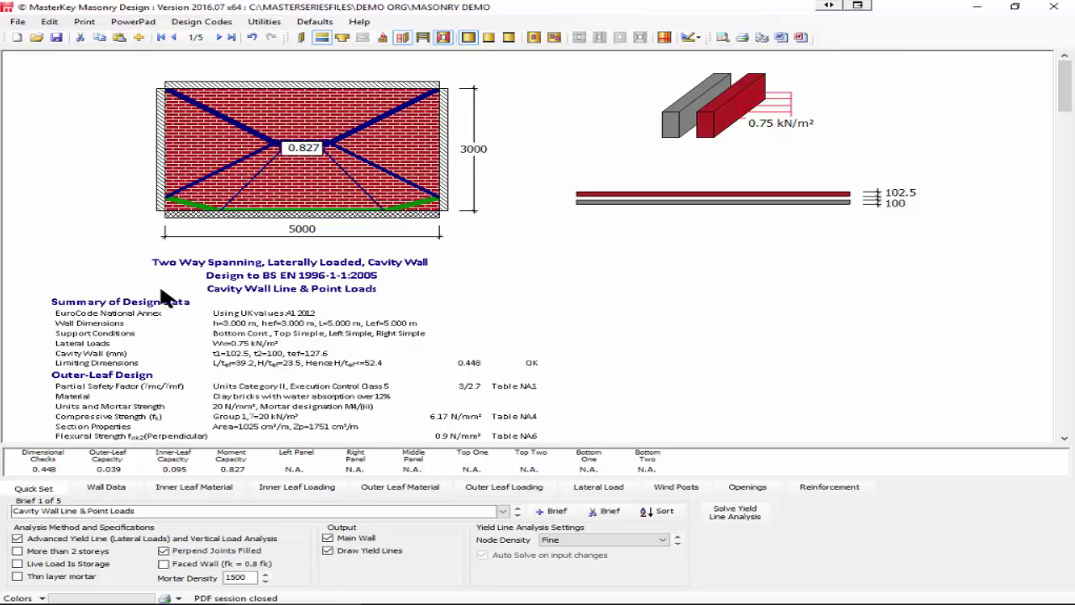
Review the wall data and the material choices available for the inner leaf
click(102, 489)
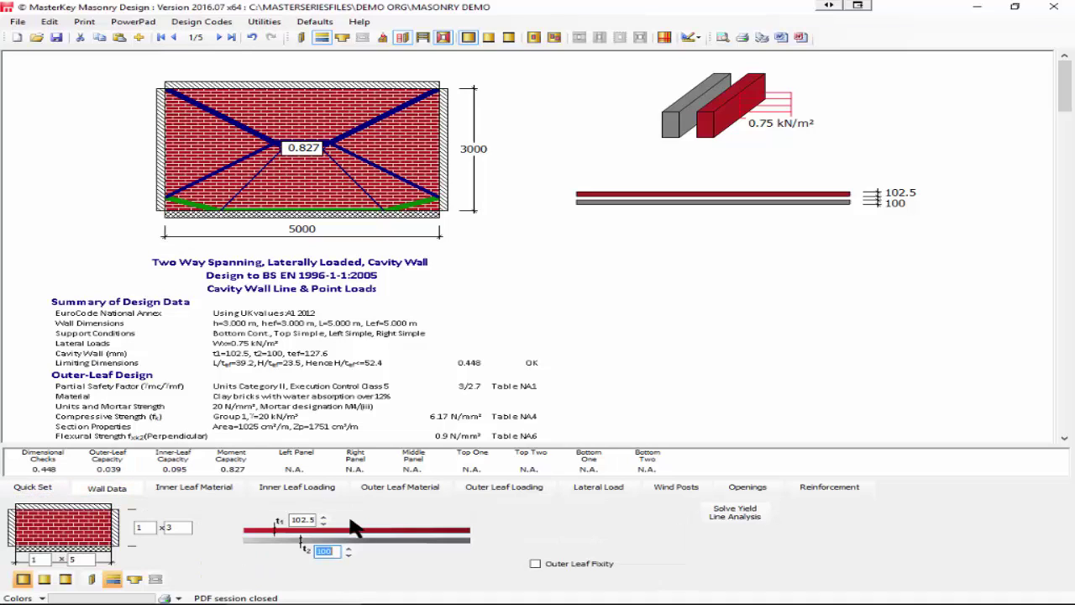
click(163, 489)
click(55, 507)
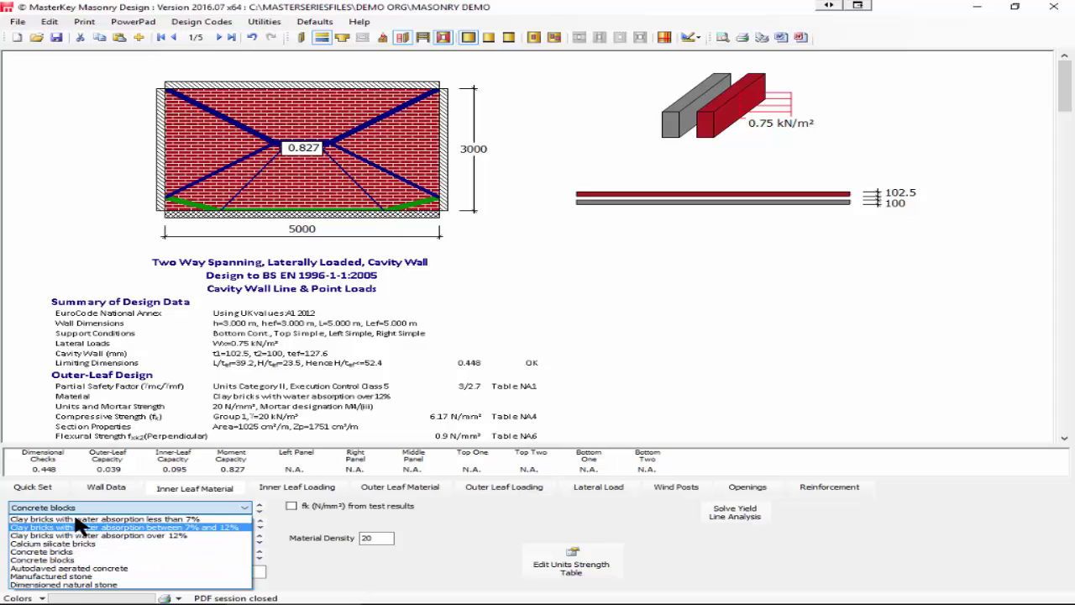
click(138, 509)
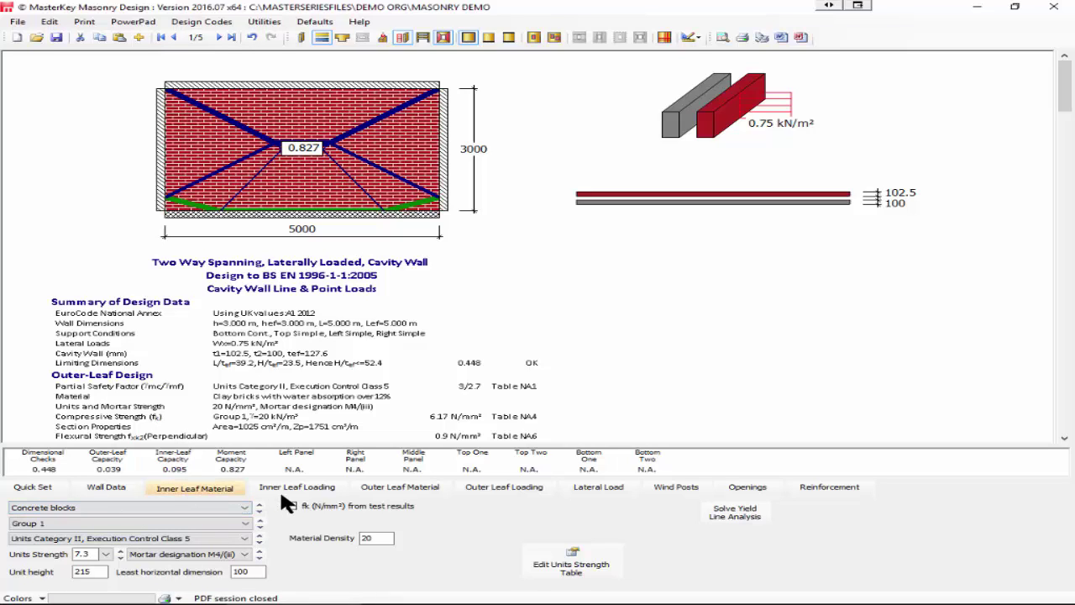
Set the outer leaf material to clay bricks with water absorption between 7% and 12%, and solve the yield line analysis
click(385, 488)
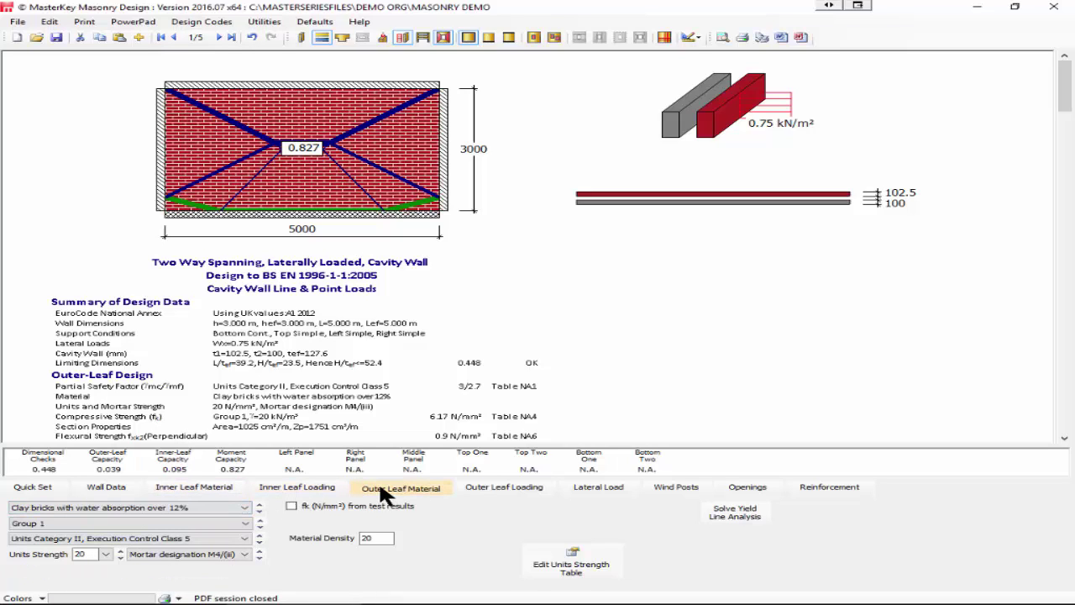
click(64, 504)
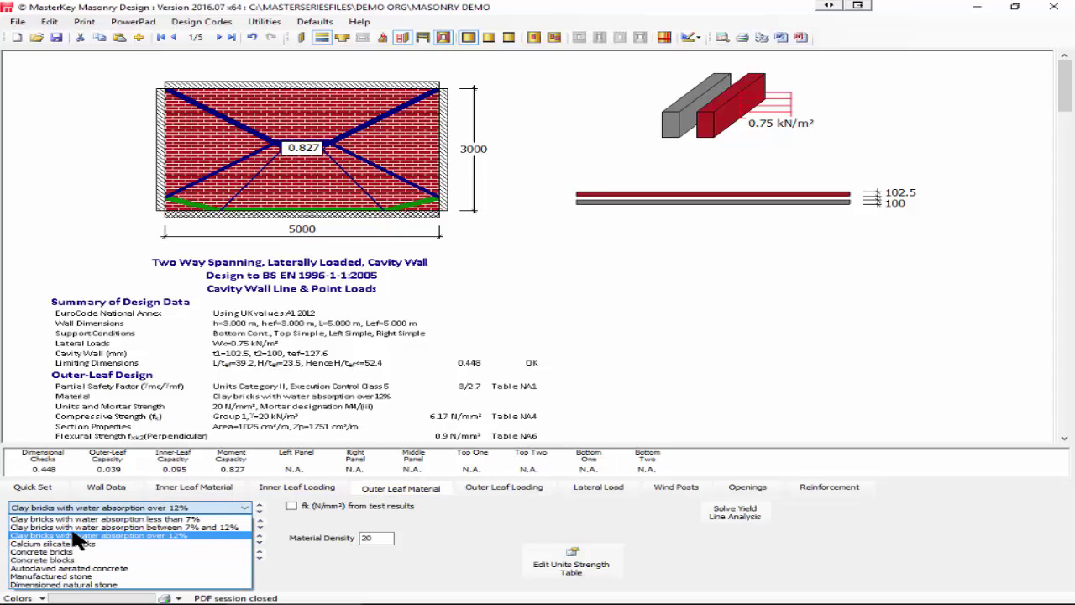
click(81, 527)
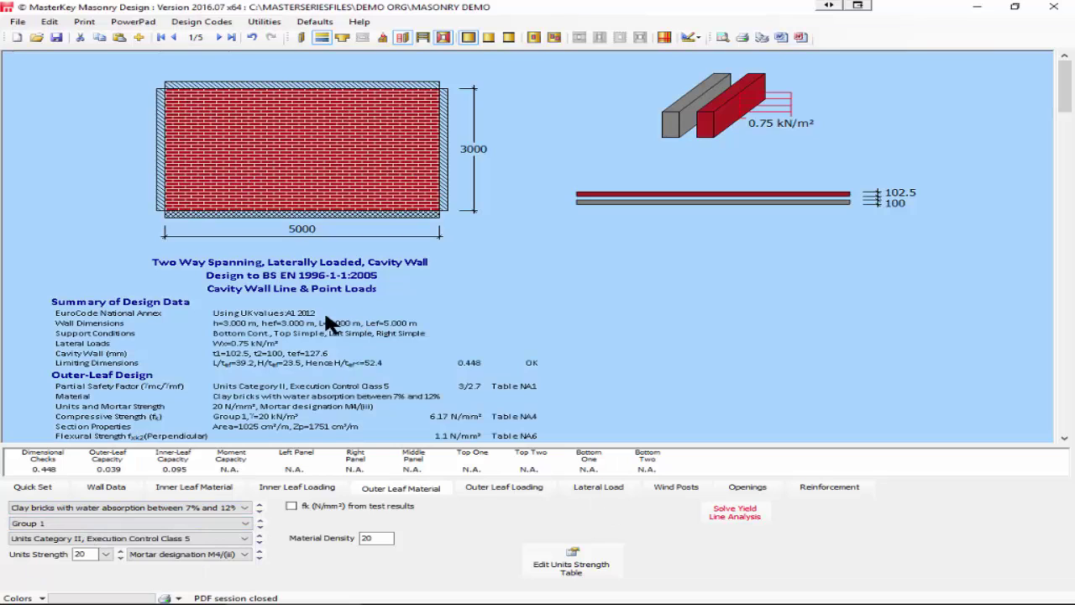
click(727, 510)
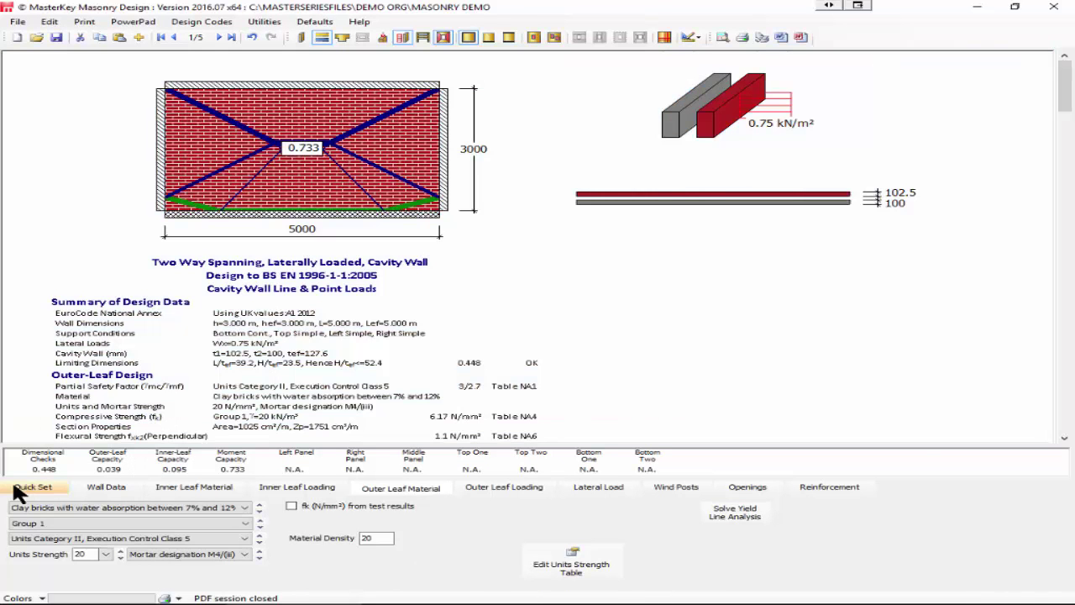
Set the yield line analysis node density to Medium
click(21, 488)
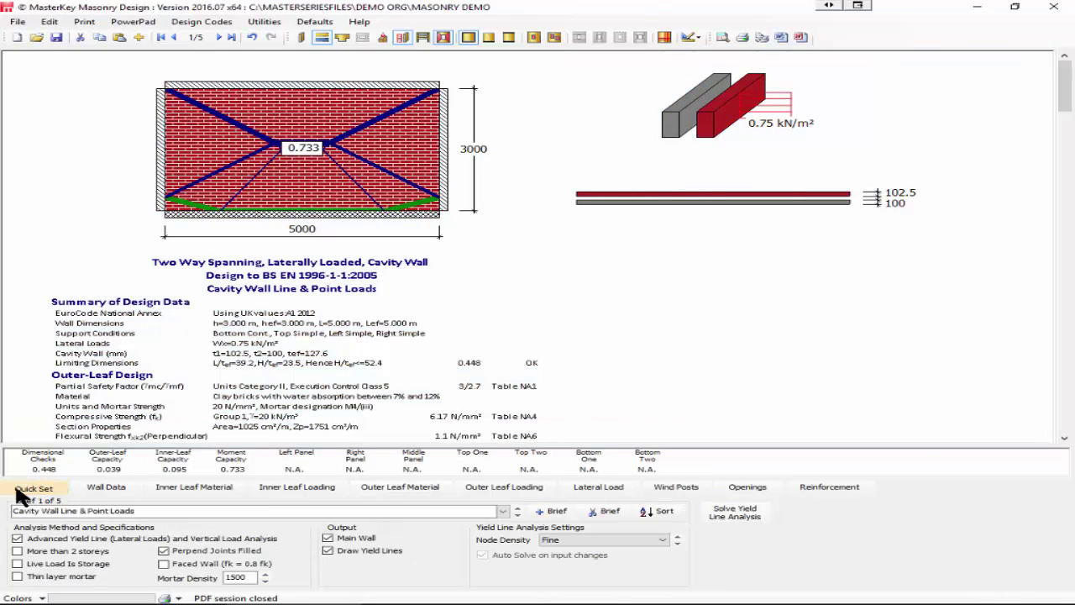
click(611, 538)
click(592, 560)
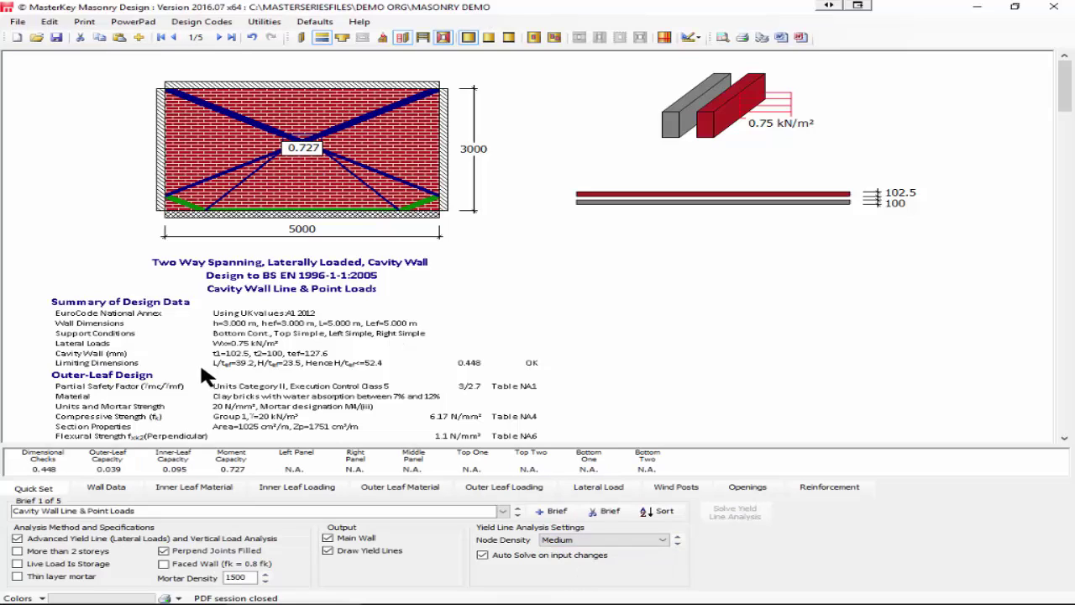
Enable vertical loading on the inner leaf of the cavity wall
click(299, 487)
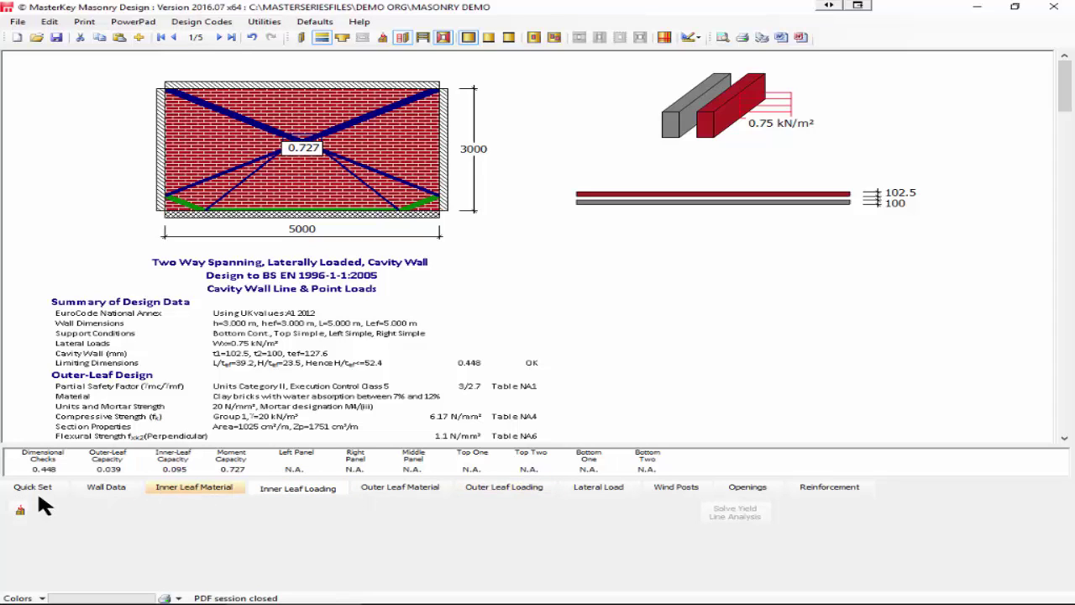
click(20, 511)
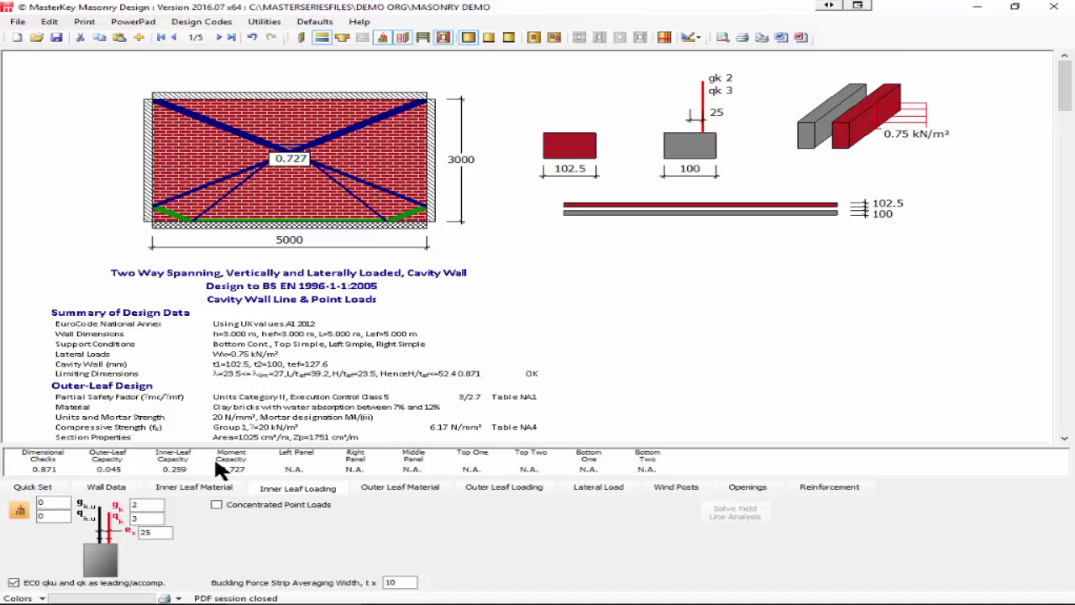
Enable concentrated point loads on the inner leaf and review their bearing checks in the design report
click(216, 505)
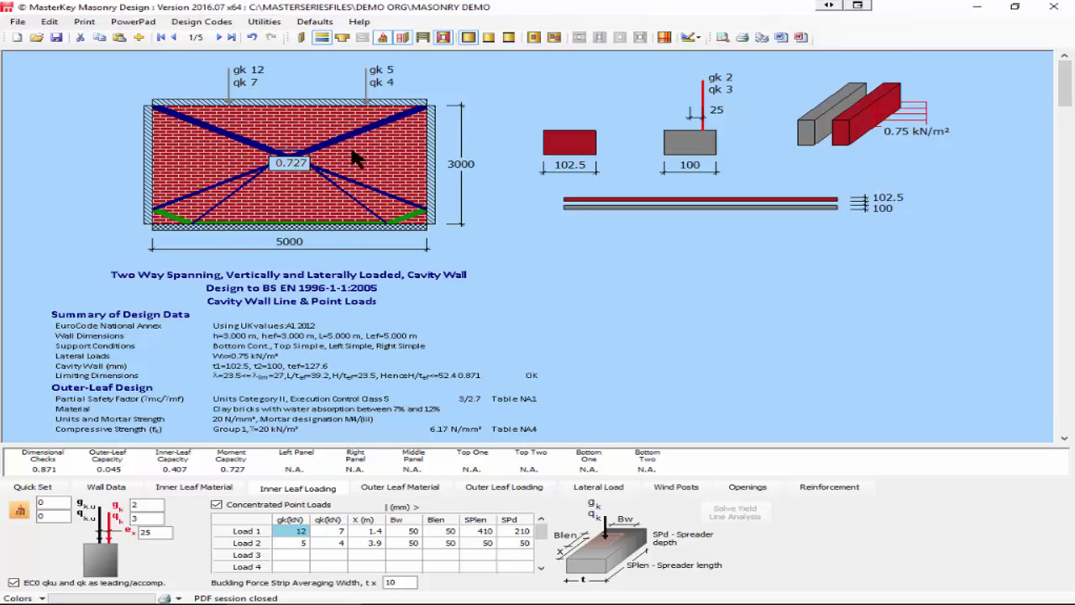
scroll(323, 370, down, 10)
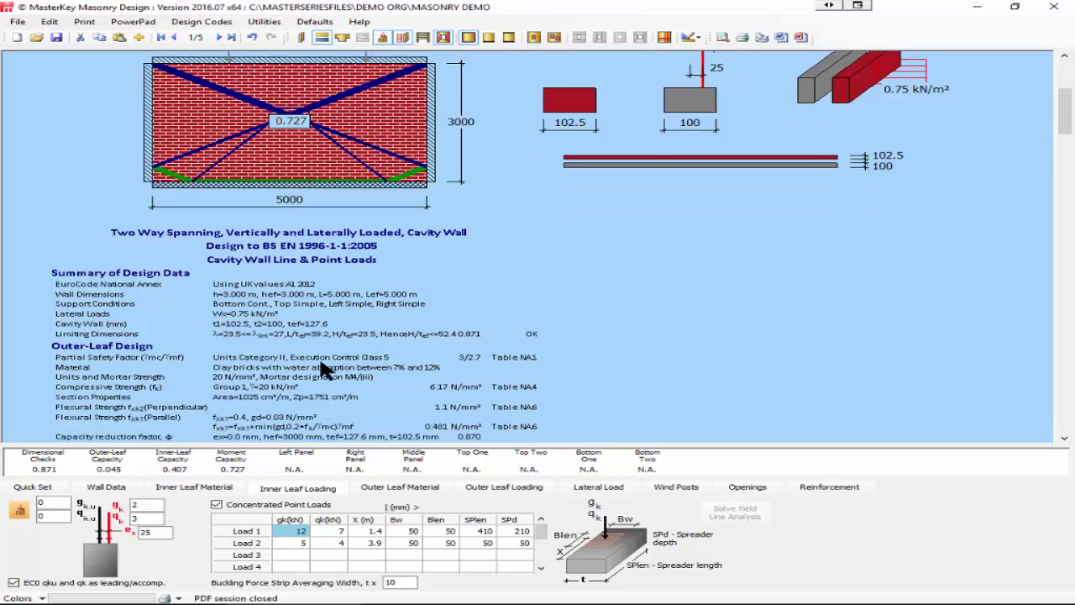
scroll(323, 370, down, 3)
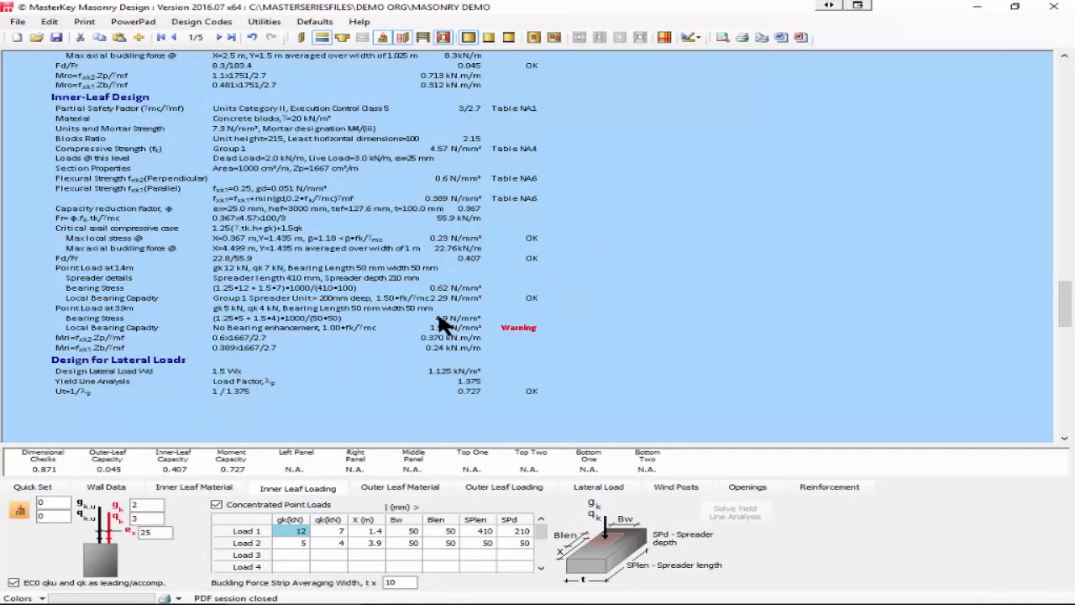
Set the spreader length and spreader depth of point load 2 on the inner leaf to 210 mm each
click(476, 542)
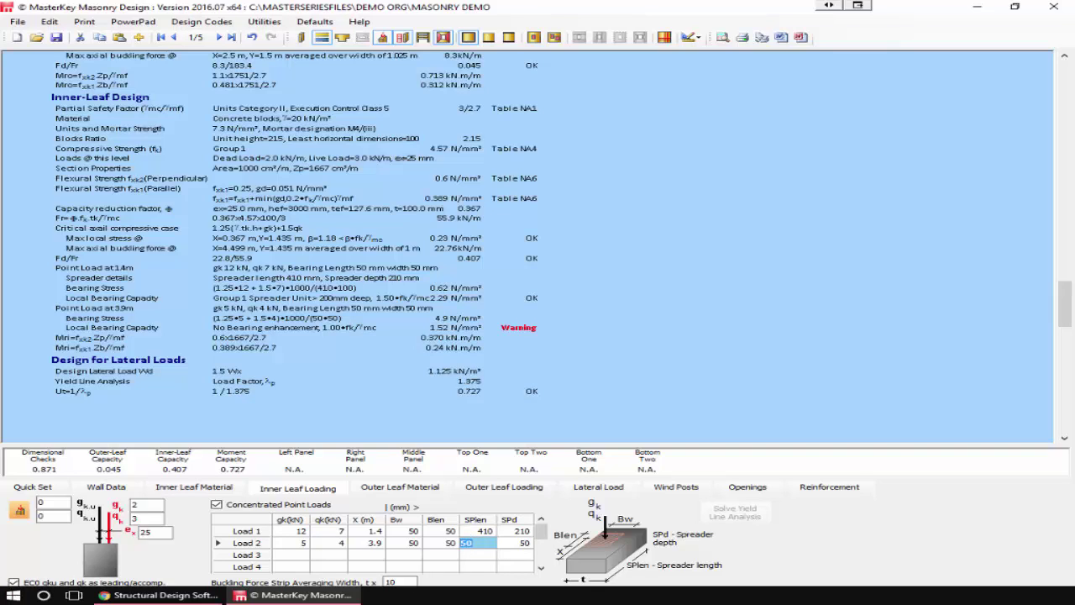
text(210)
key(Tab)
text(210)
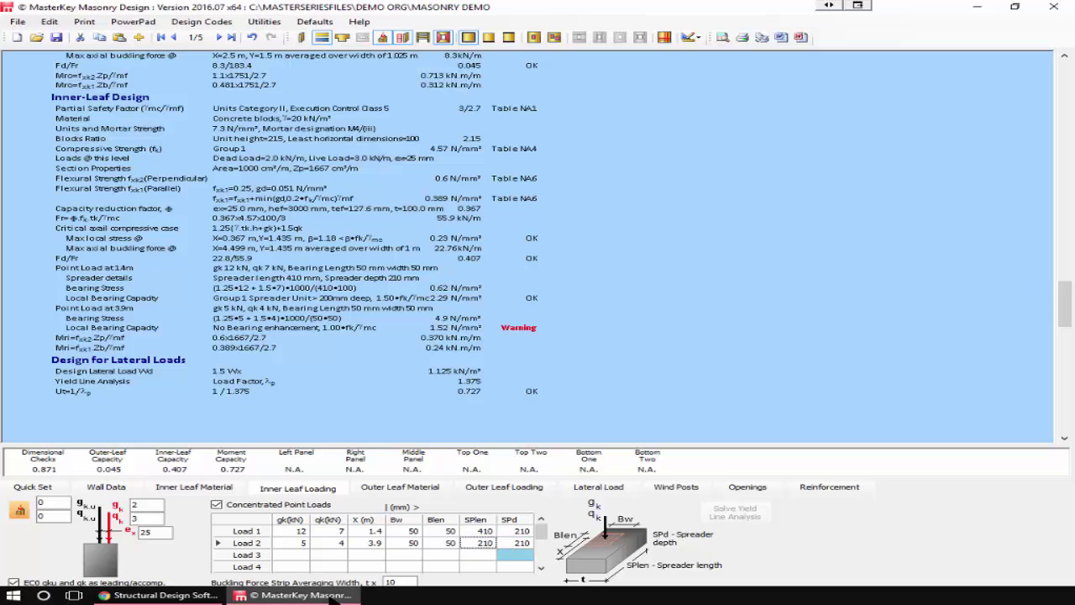
click(430, 555)
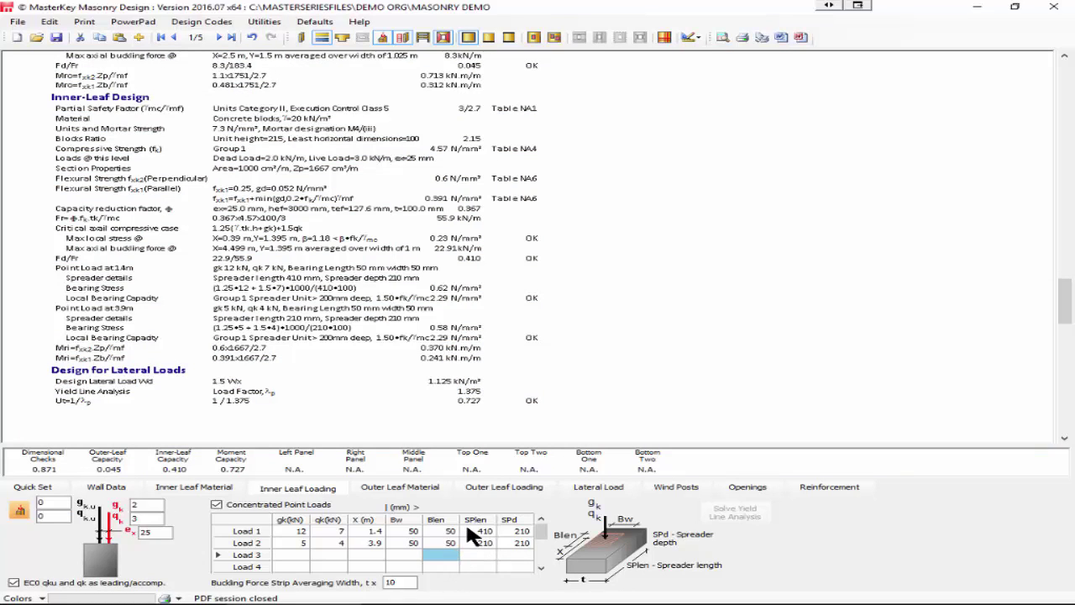
Set the spreader length of point load 1 on the inner leaf to 210 mm
click(467, 531)
text(210)
click(432, 553)
scroll(312, 282, up, 10)
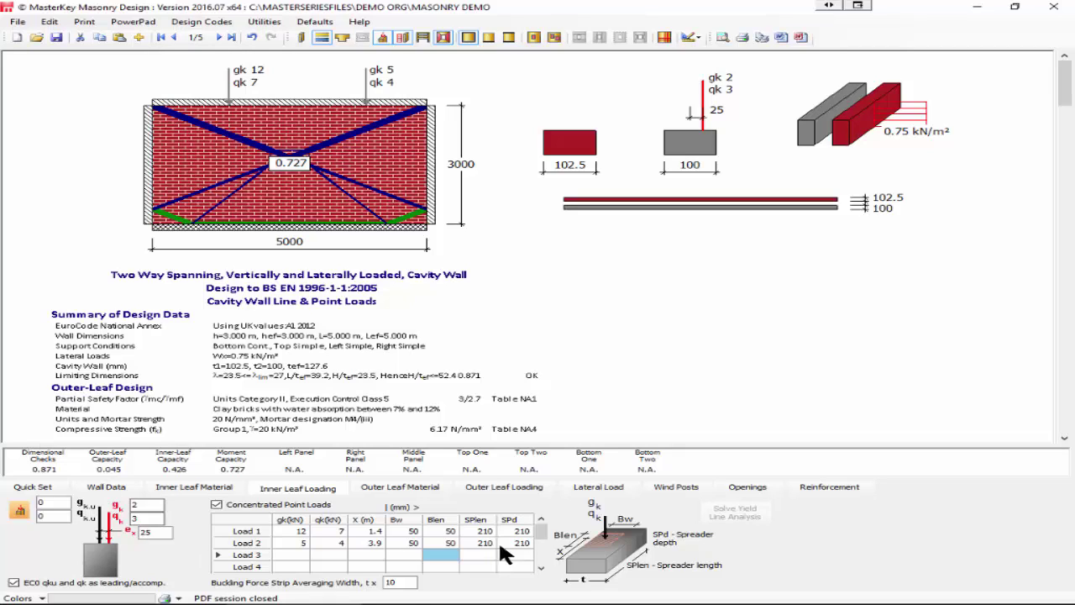
Try the UK NA reduced material factor for non-critical walls in the cavity wall's lateral load settings
click(606, 485)
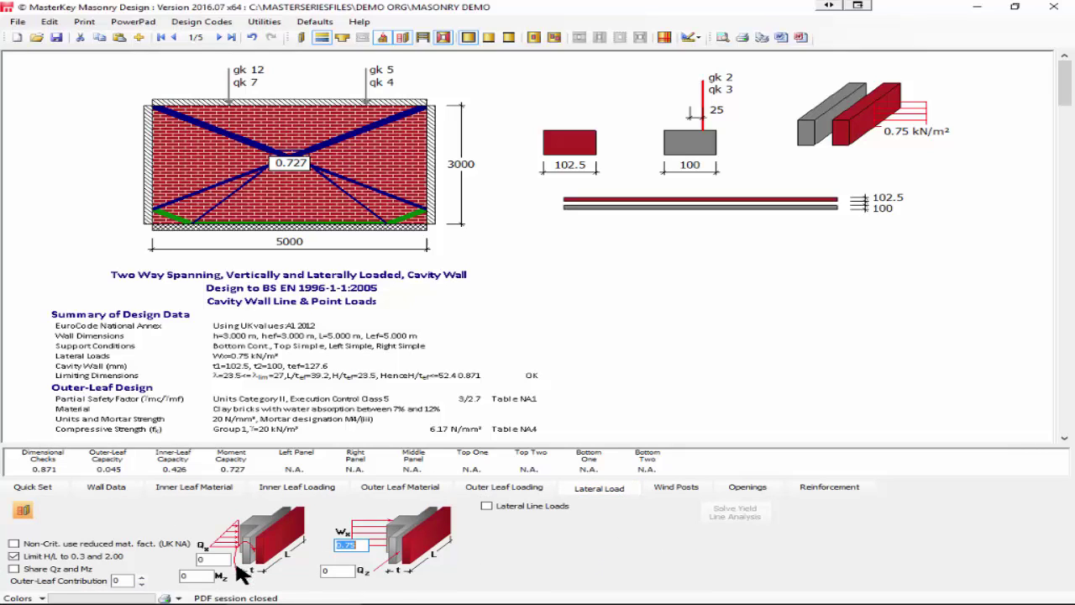
click(13, 544)
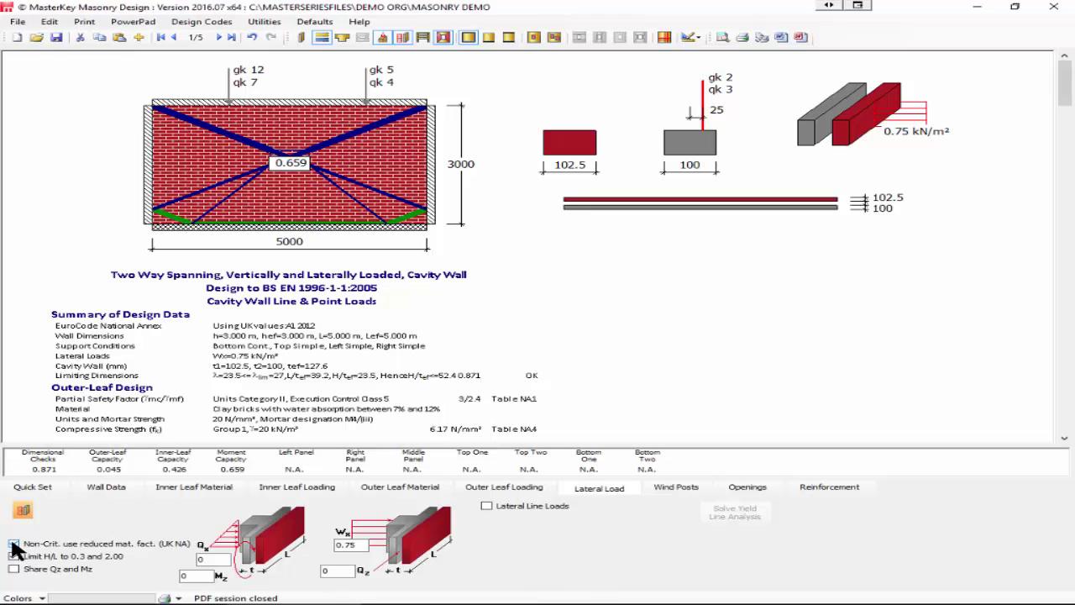
click(14, 545)
Open the second brief, Free Standing Wall, and change its single-leaf wall to the stiffened type
click(220, 38)
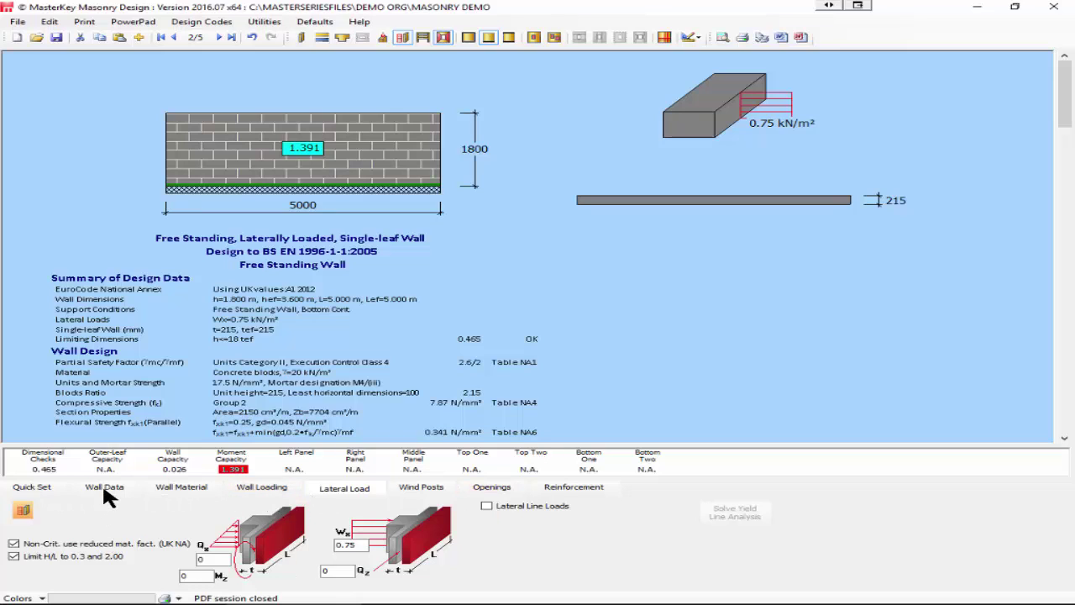
click(187, 482)
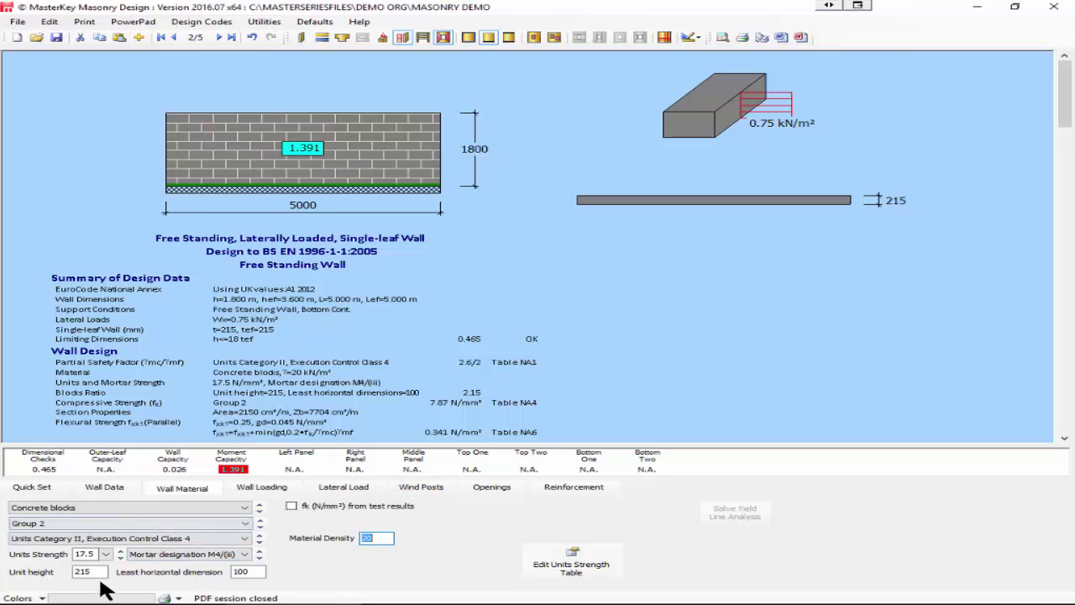
click(104, 487)
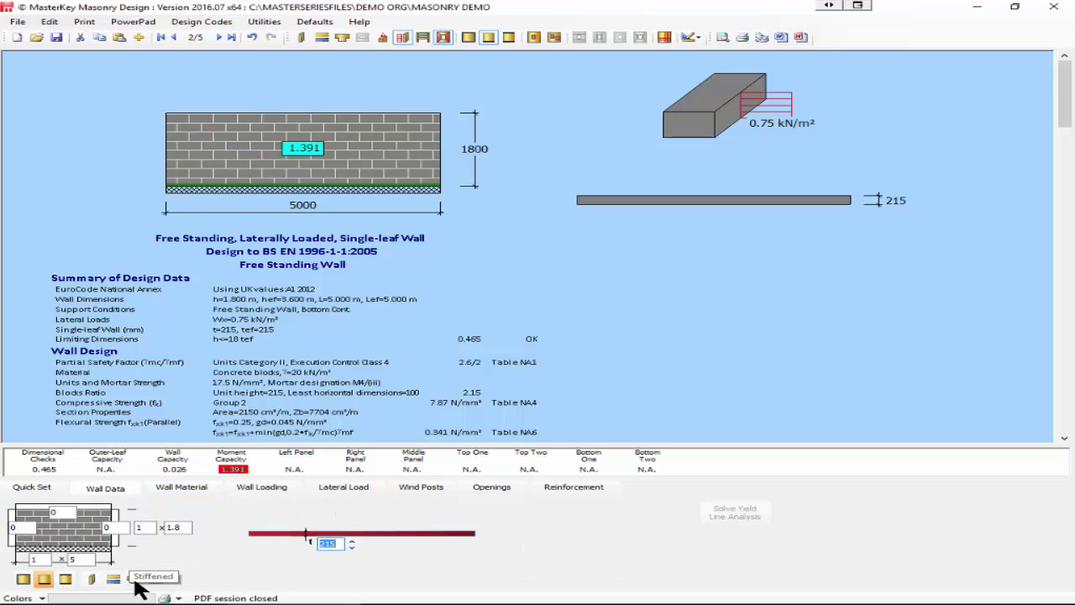
click(134, 579)
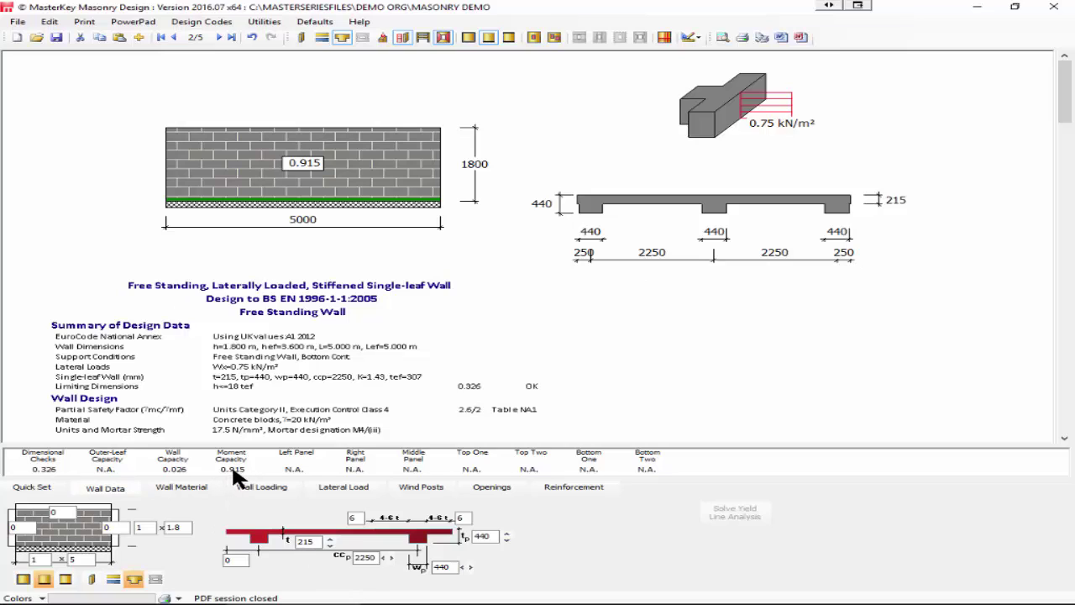
Try a pier width of 215 mm on the stiffened free standing wall and return it to 440 mm
double_click(440, 567)
mouse_move(429, 601)
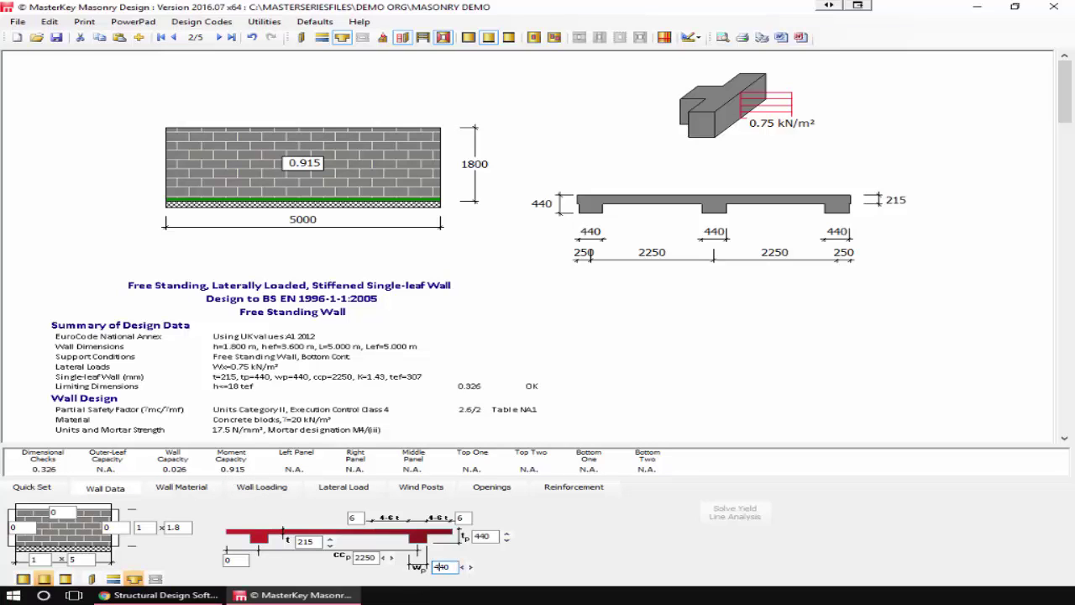
text(215)
key(Return)
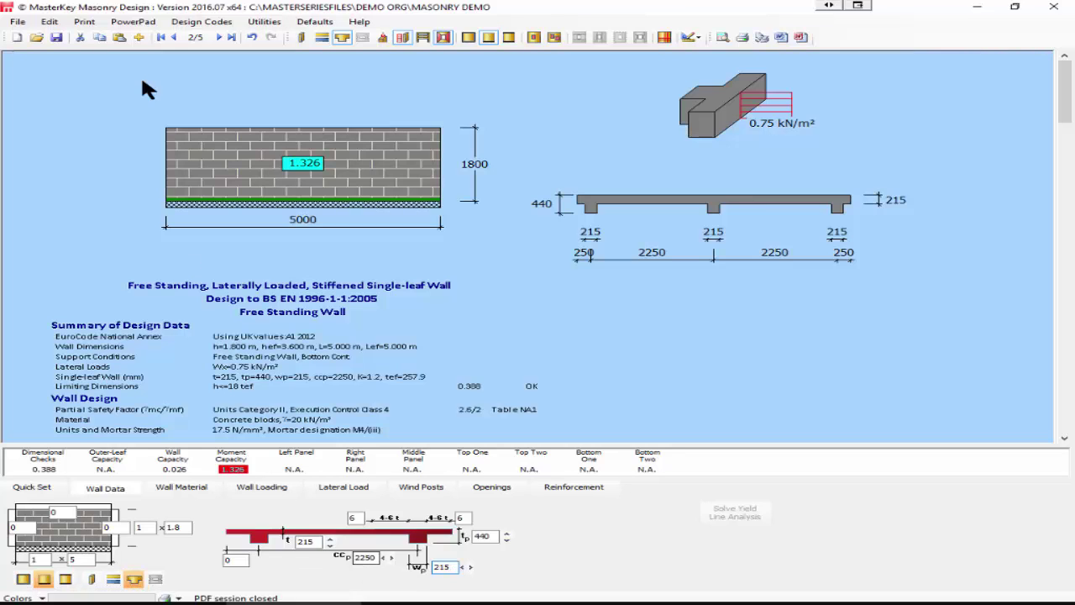
double_click(443, 568)
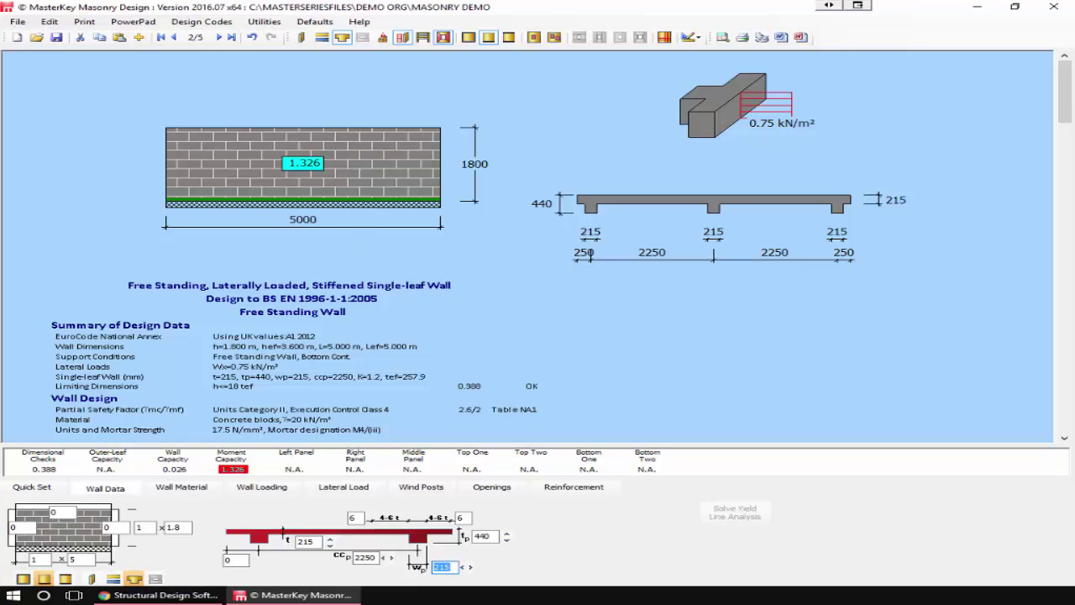
text(440)
key(Return)
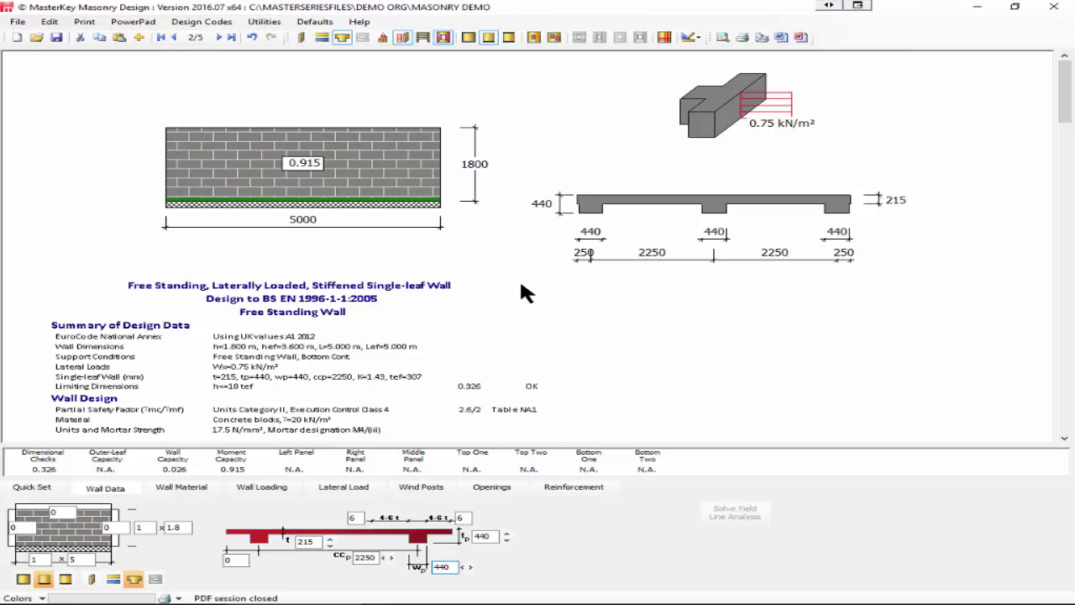
Check the stiffened wall's lateral load design options and open the third brief, Cavity Wall
click(344, 487)
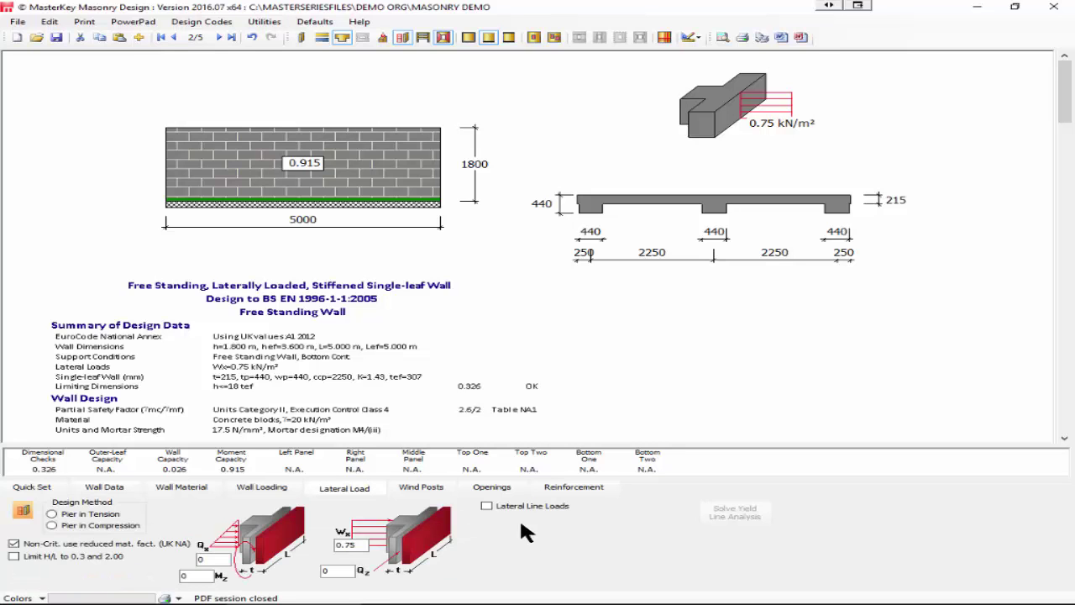
click(218, 36)
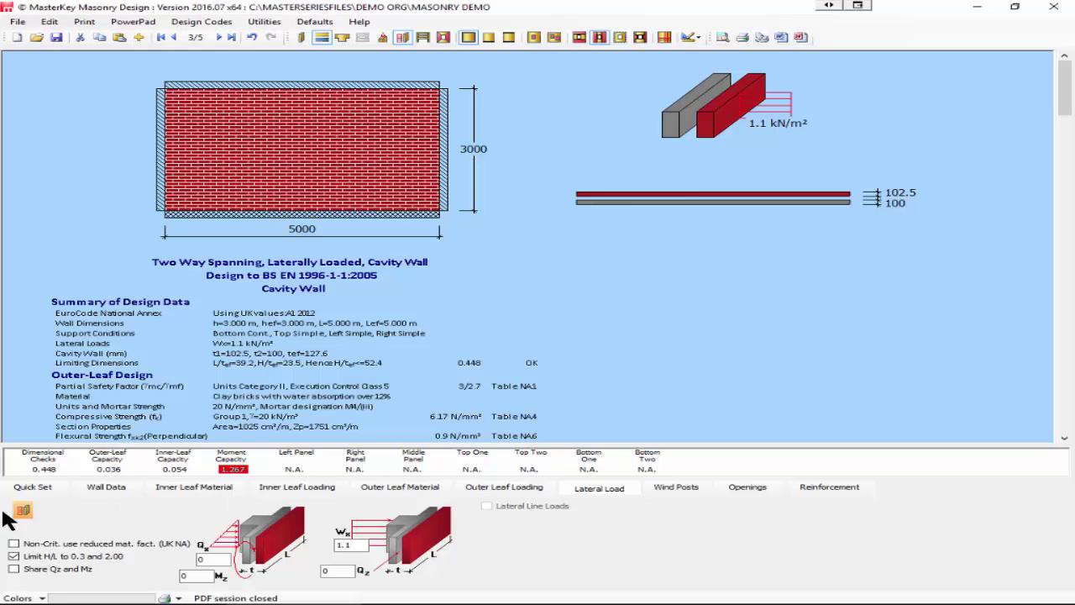
Try continuous supports on the left and right edges of the cavity wall
click(114, 487)
click(117, 542)
click(19, 526)
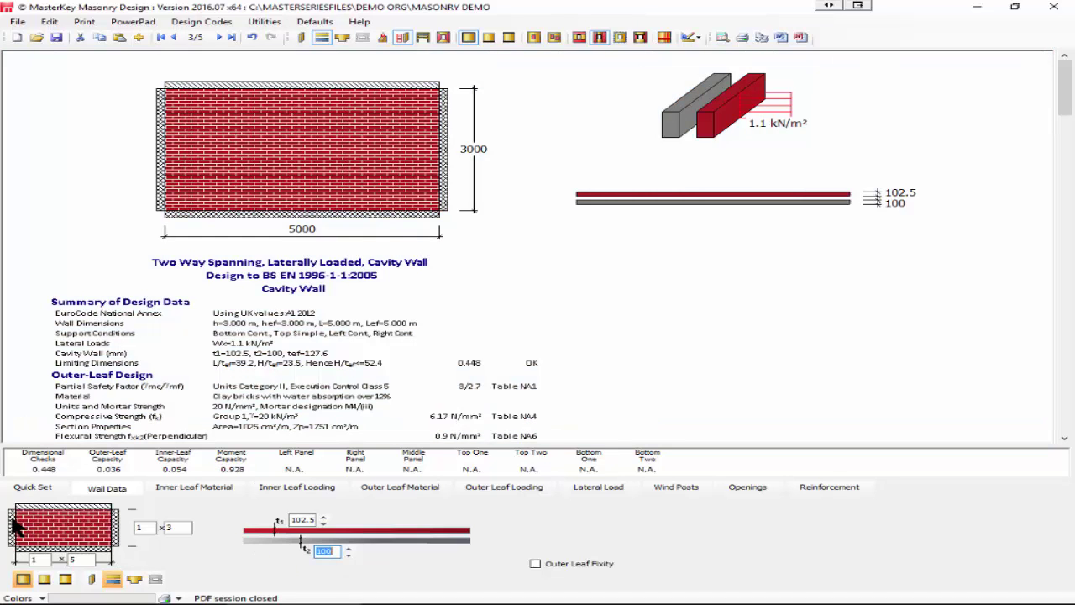
Try a partially fixed support on the cavity wall's left edge, with the fixity set to 50%
click(17, 525)
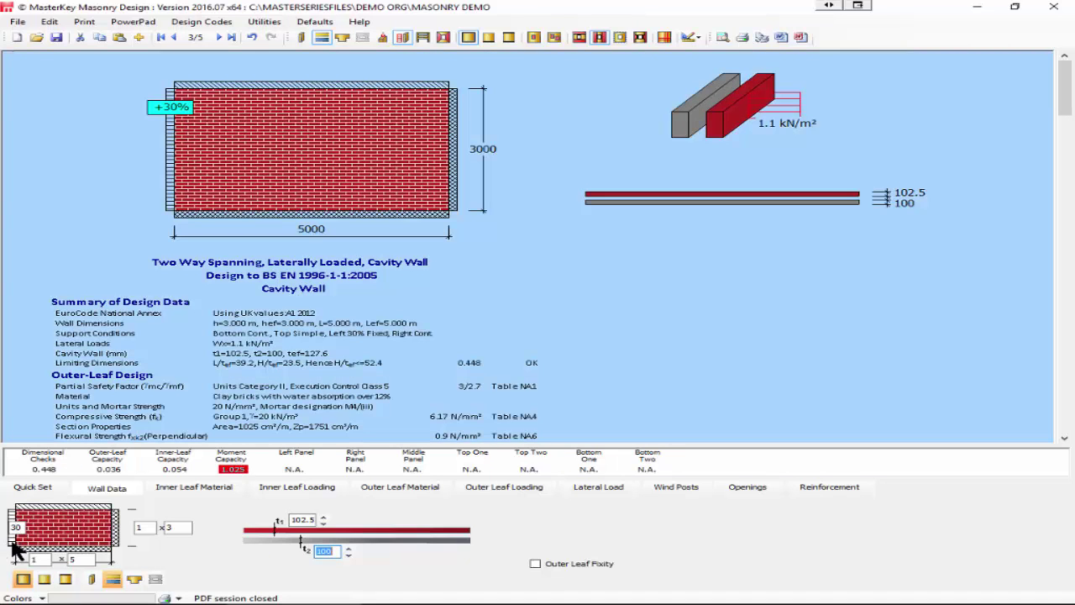
click(14, 526)
text(50)
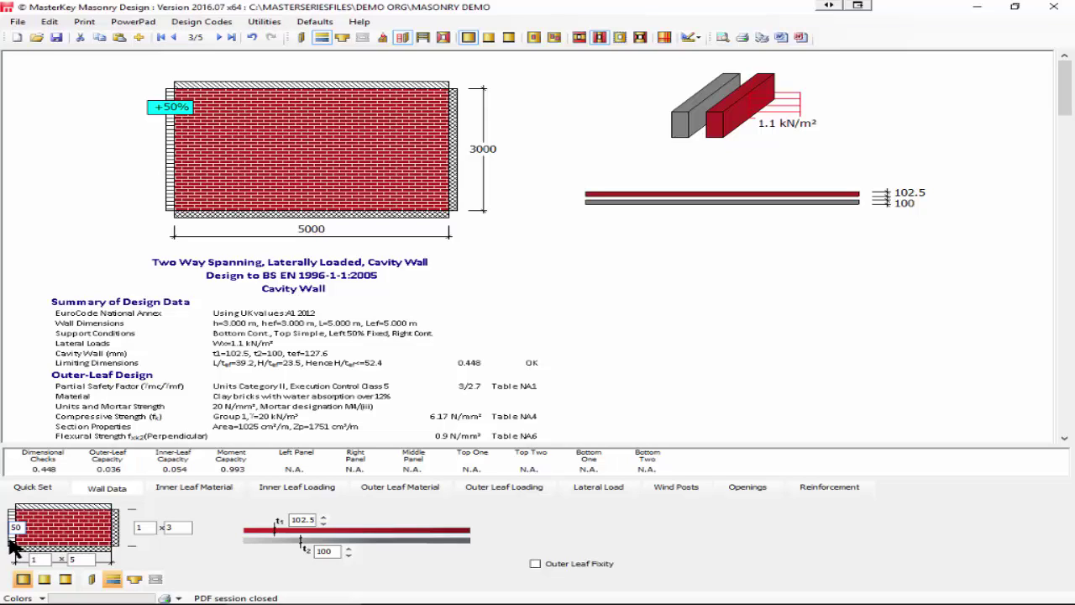
Return the left and right edges of the cavity wall to simple supports
click(13, 546)
click(13, 546)
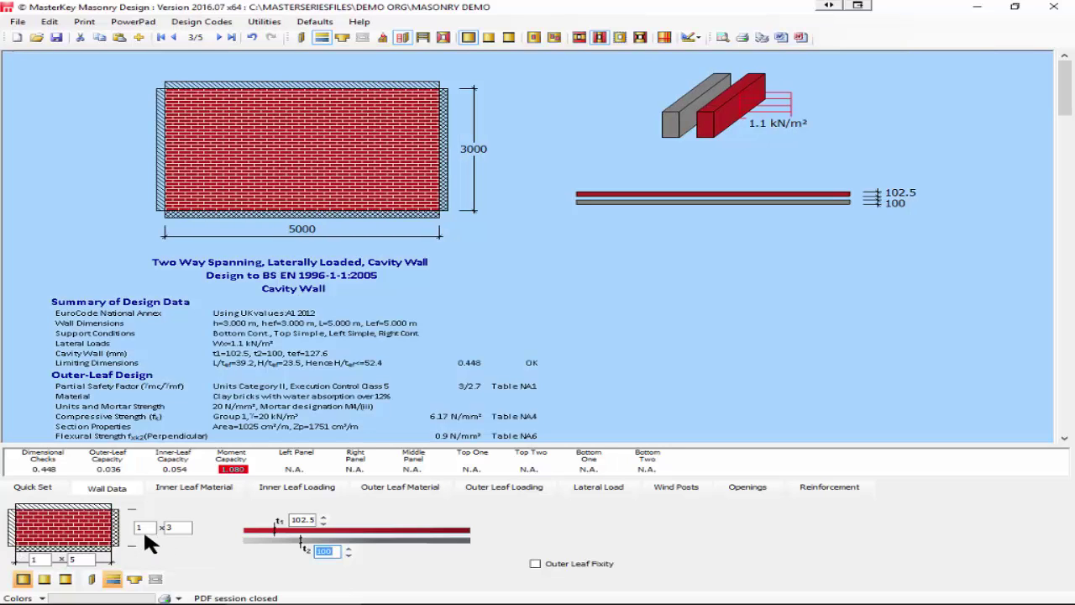
click(118, 534)
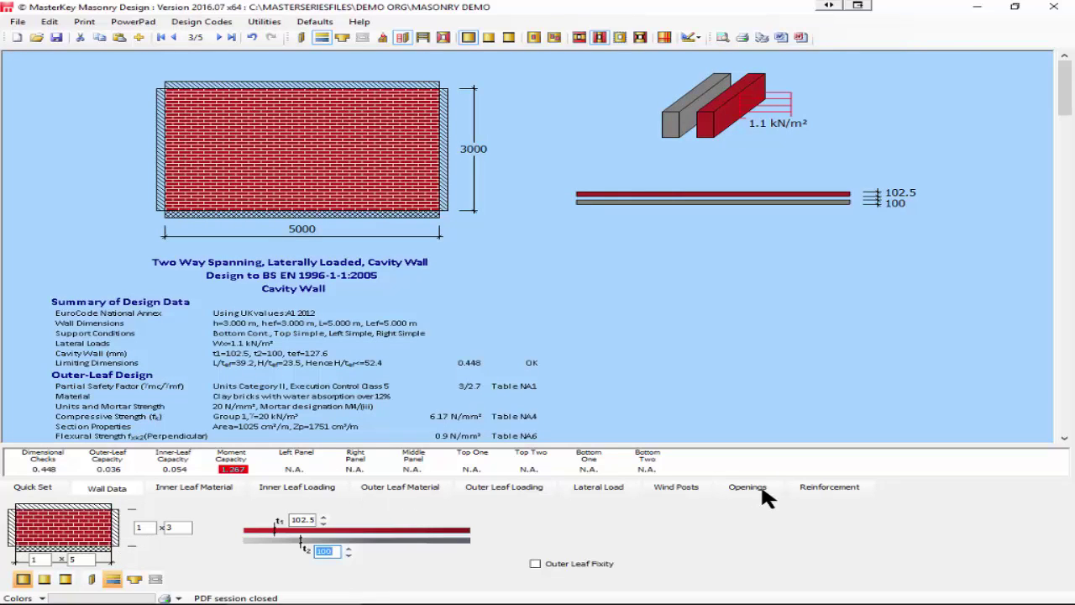
Add bed reinforcement of 5 mm bars to the inner leaf, without limiting the lateral load enhancement to 50%
click(820, 488)
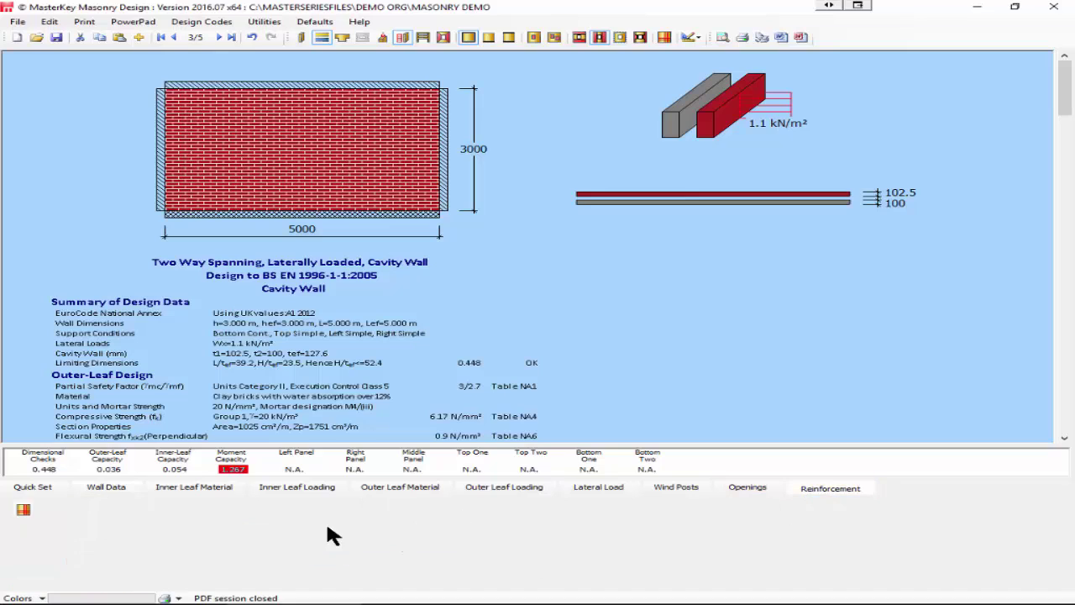
click(22, 512)
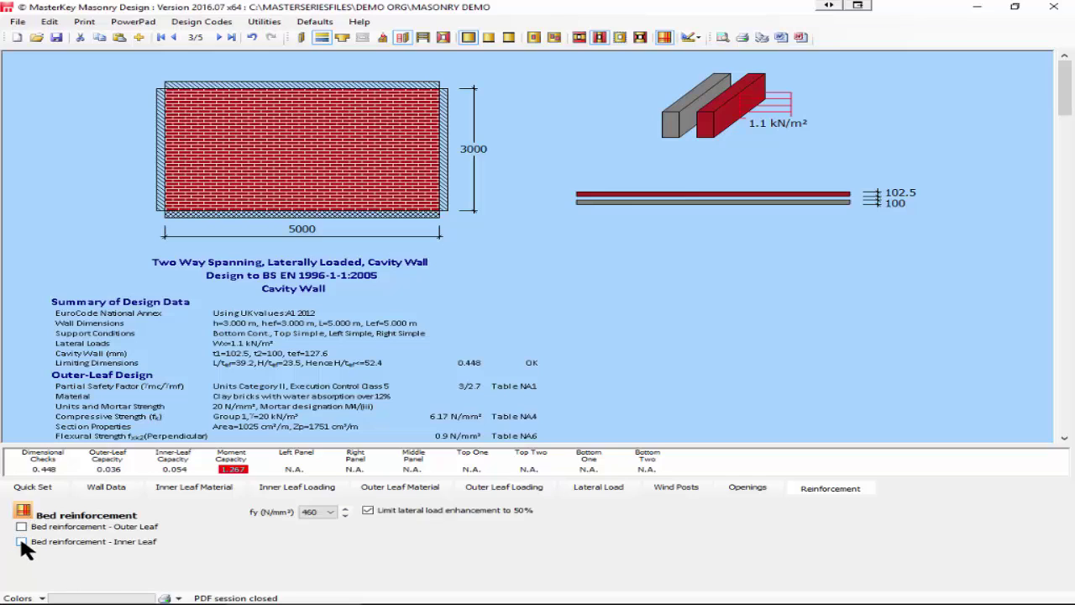
click(21, 541)
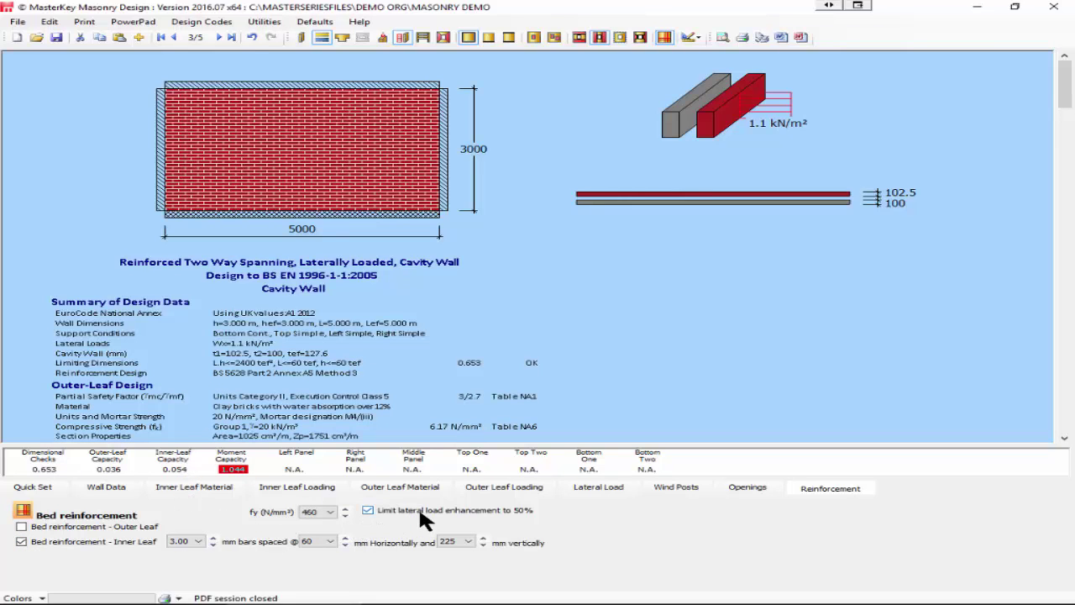
click(369, 510)
text(5)
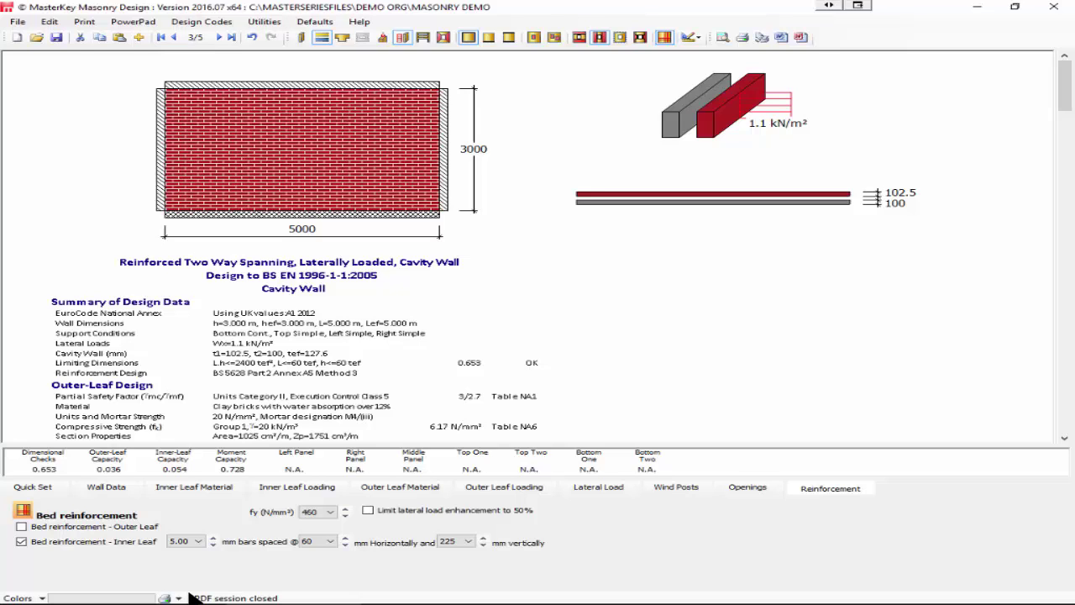
Open the fourth brief, Cavity Wall Opening, and review its lateral load design results
click(218, 37)
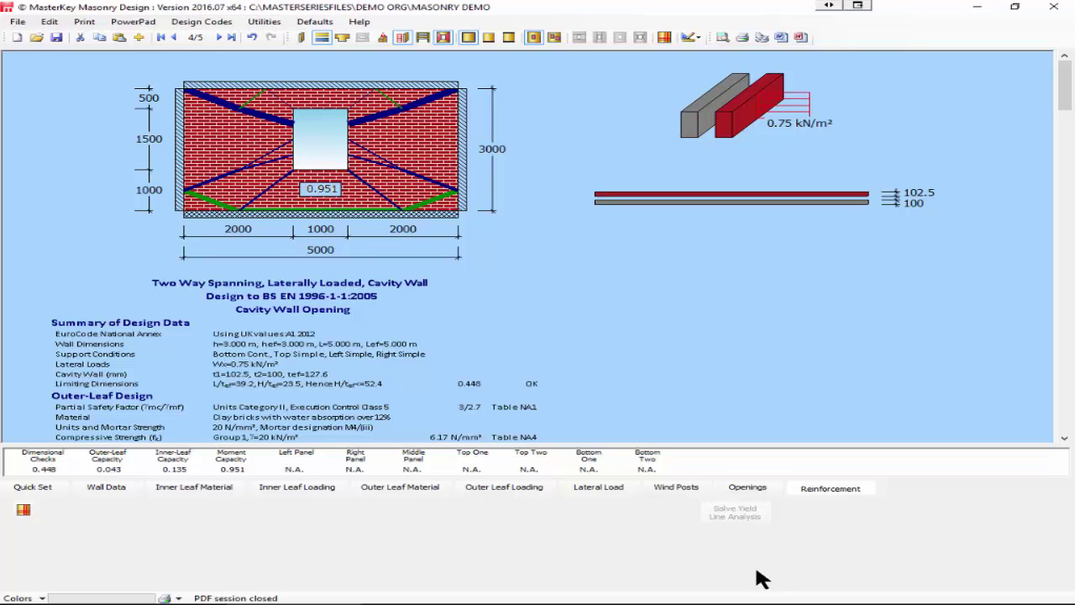
click(33, 487)
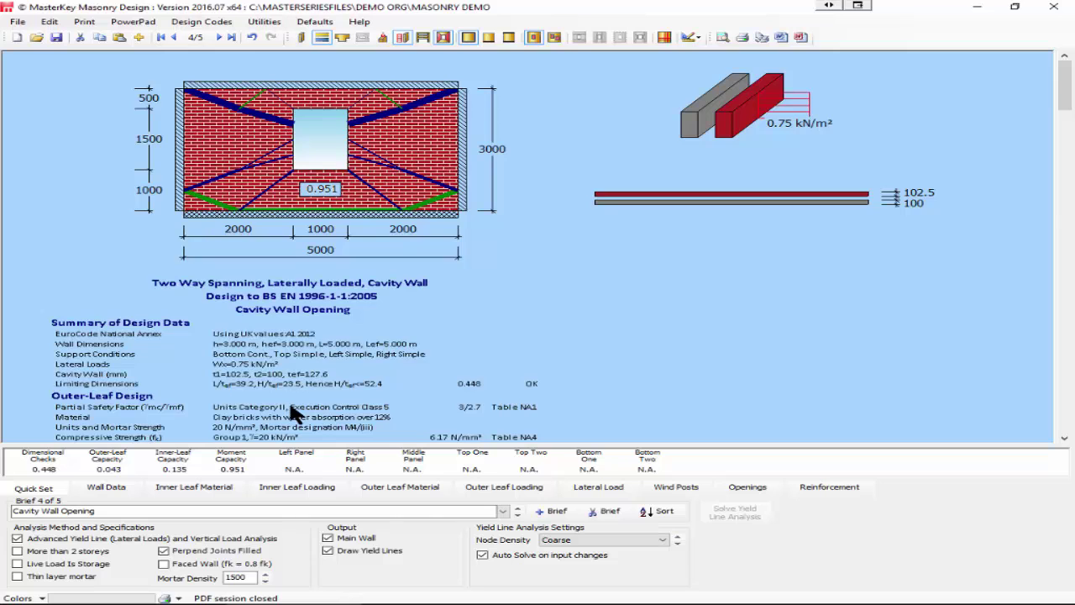
scroll(289, 399, down, 12)
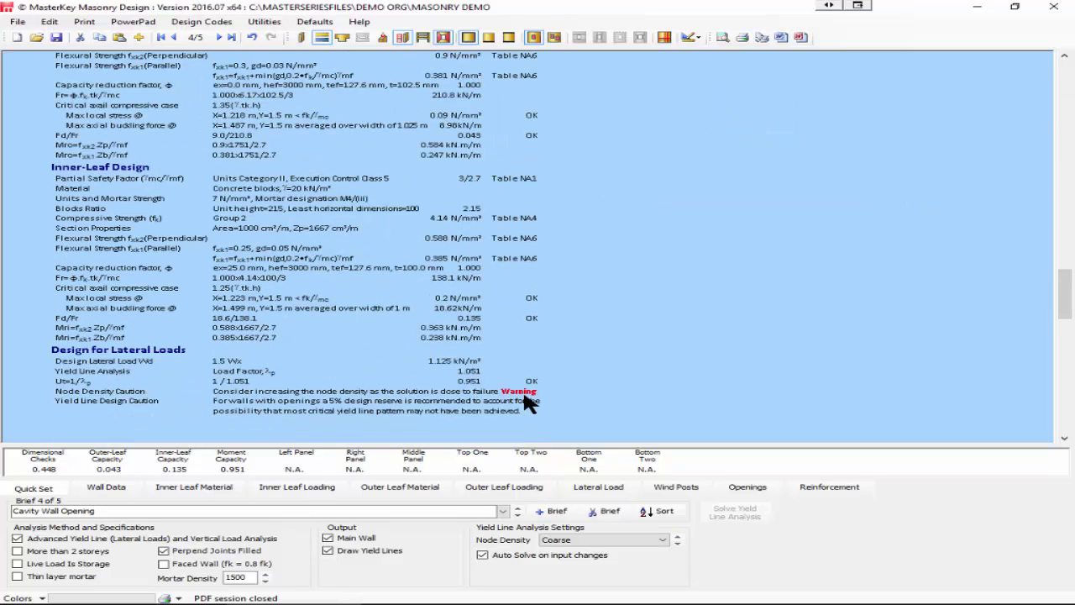
Set the yield line node density to Fine, solve the analysis, and review the yield line pattern around the opening
click(590, 541)
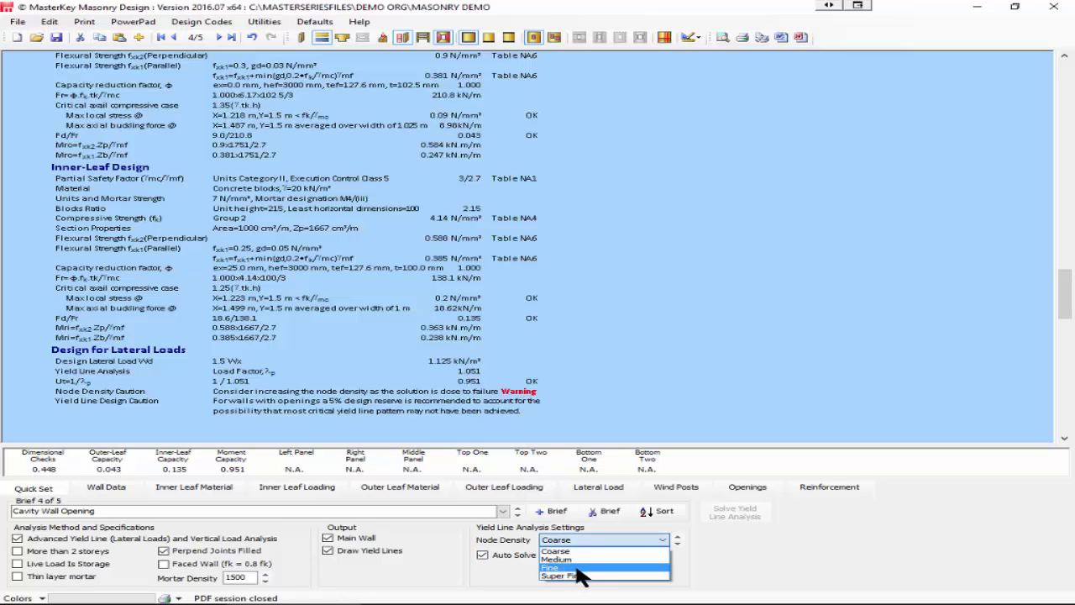
click(577, 570)
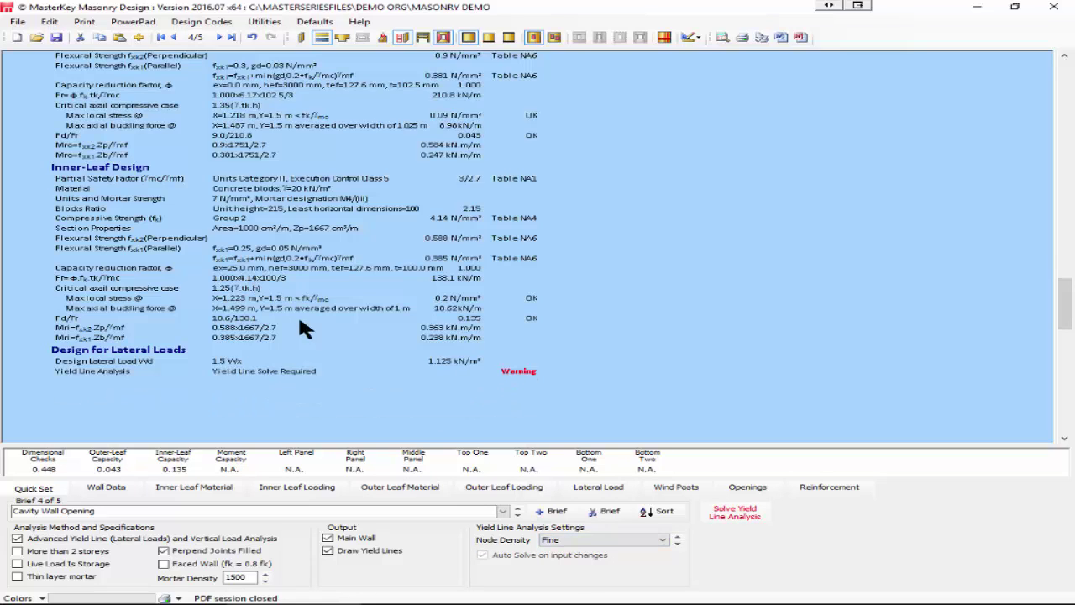
click(734, 514)
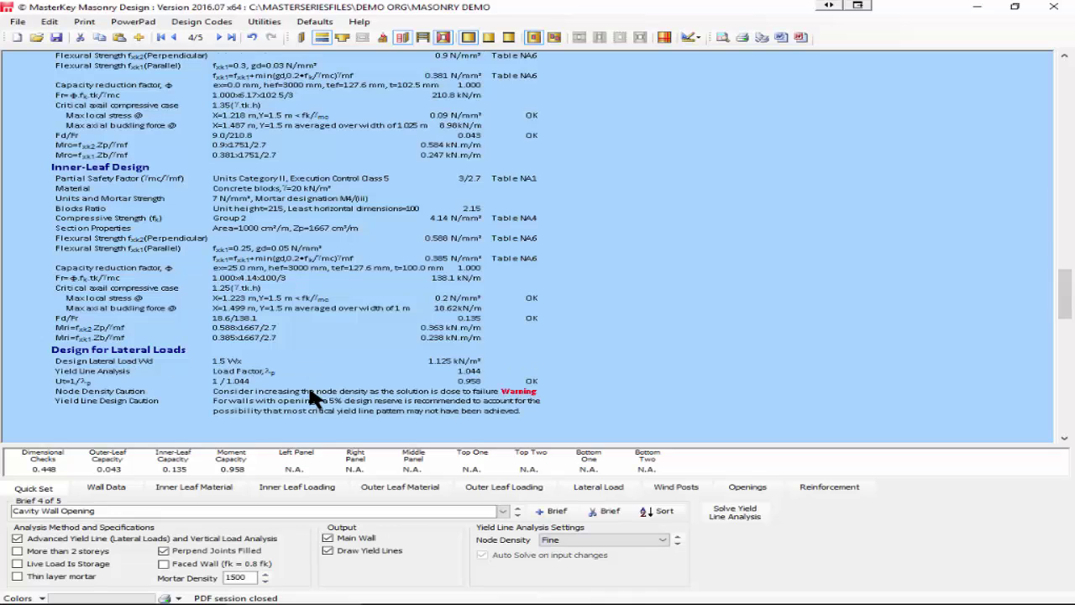
scroll(308, 386, up, 12)
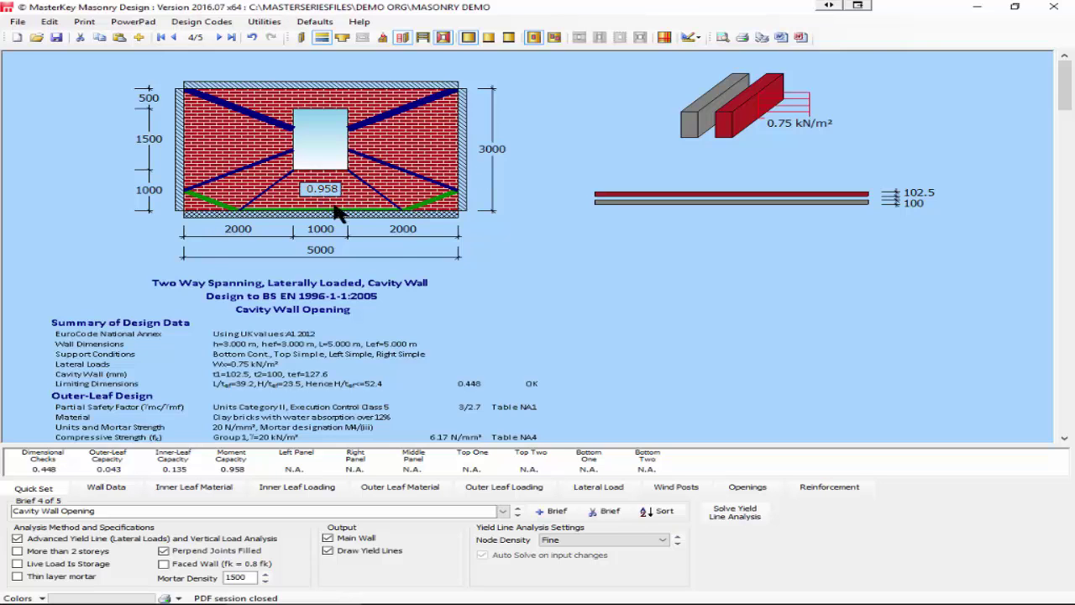
Set the yield line node density to Super Fine, solve the analysis, and review the lateral load results and yield line pattern
scroll(468, 319, down, 12)
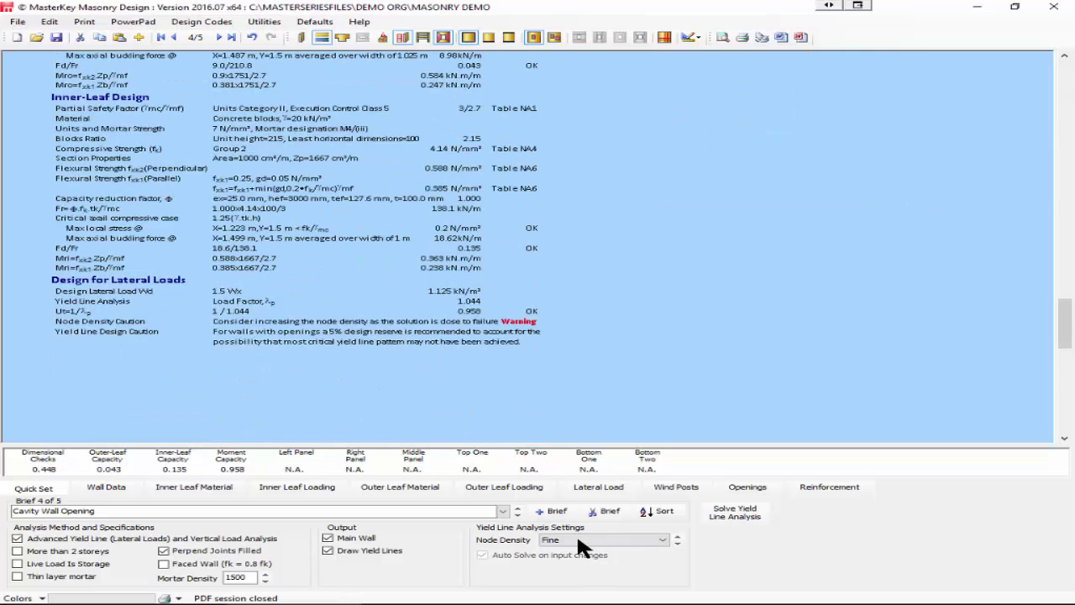
click(576, 541)
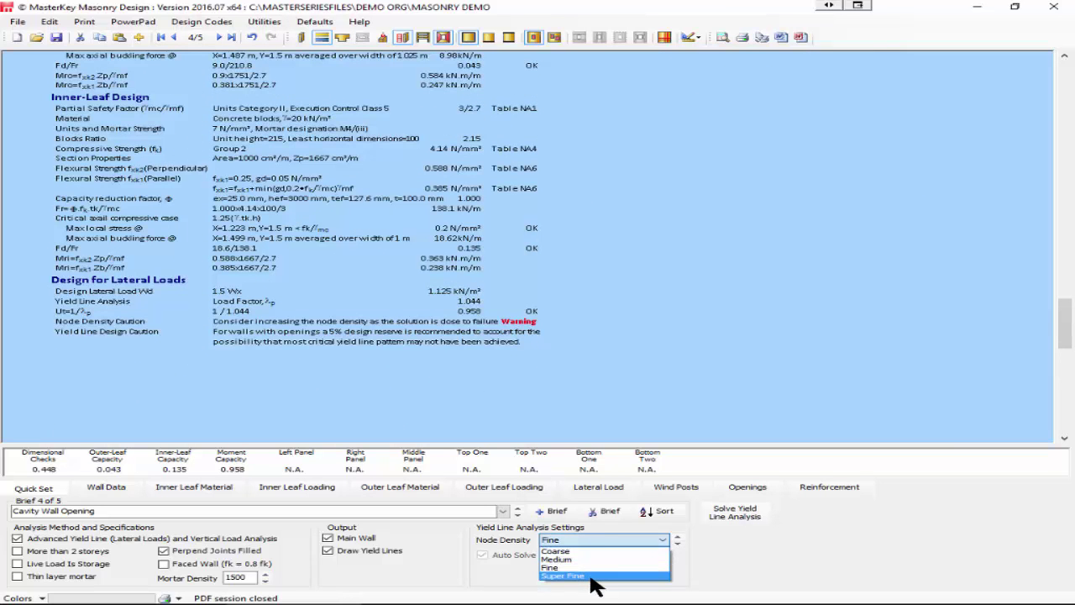
click(592, 576)
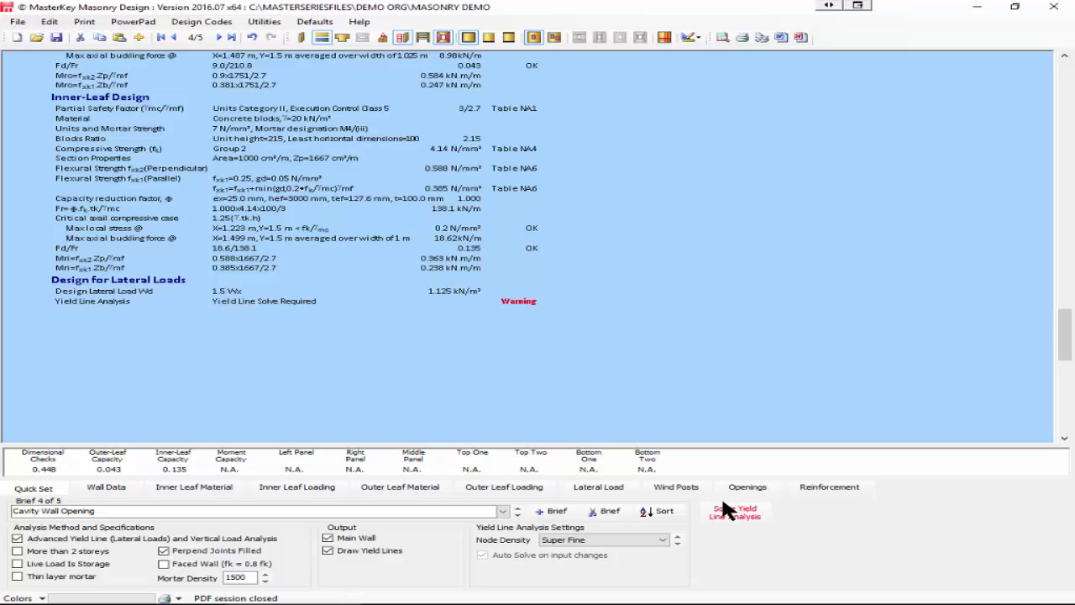
click(737, 514)
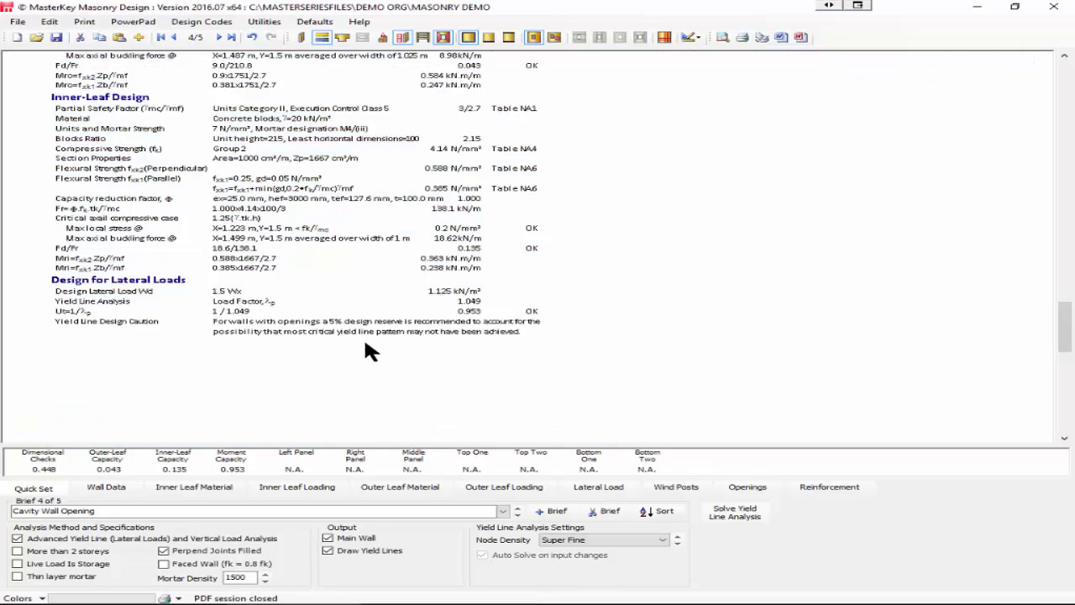
scroll(364, 336, up, 10)
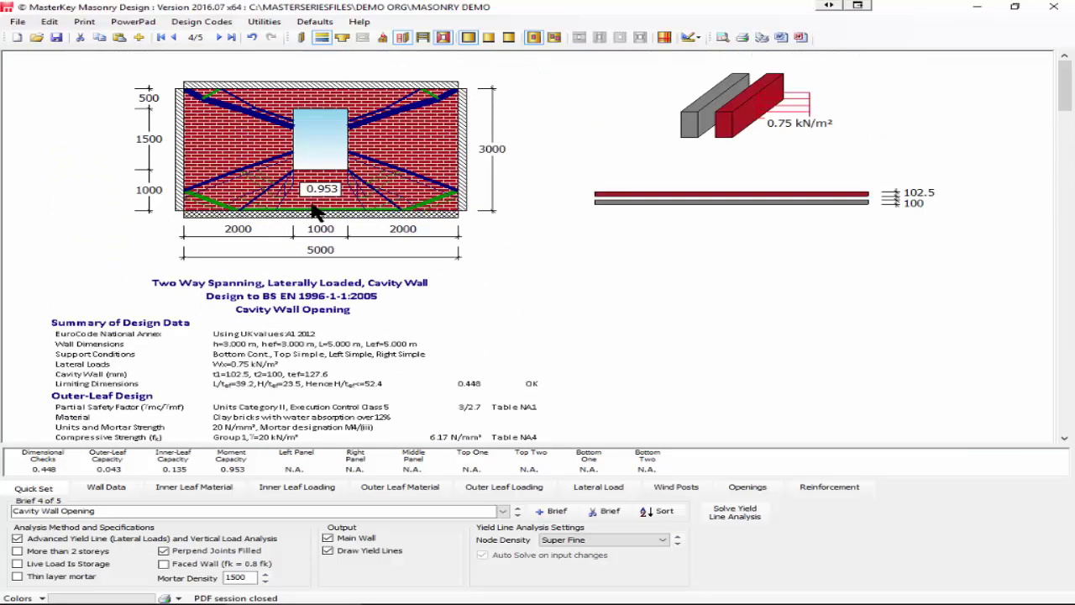
Set the yield line node density to Medium, and open the opening data of the fifth brief, Cavity Wall Openings
click(600, 538)
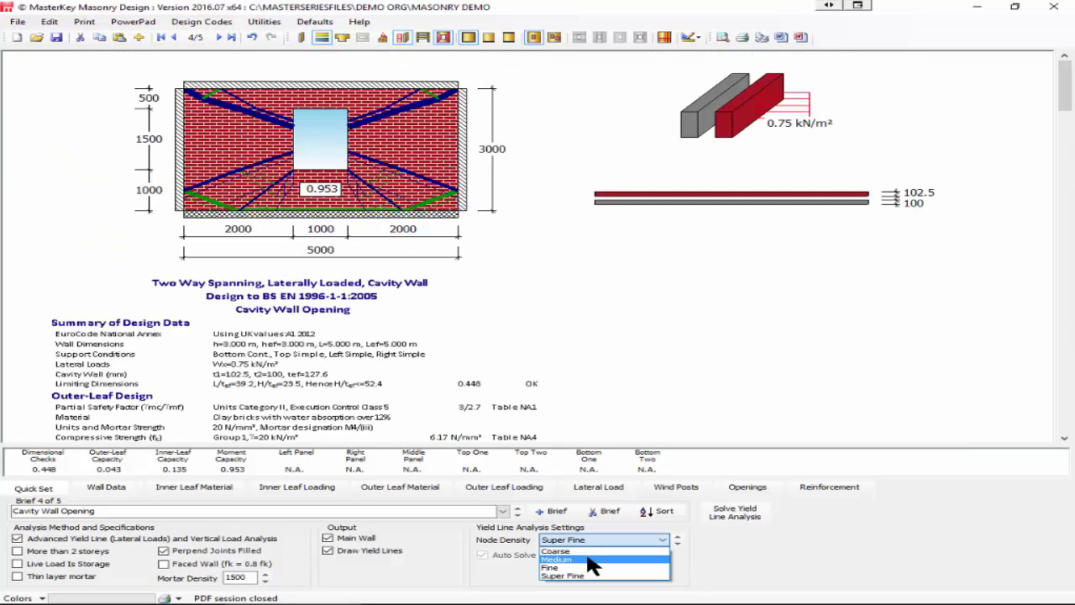
click(588, 559)
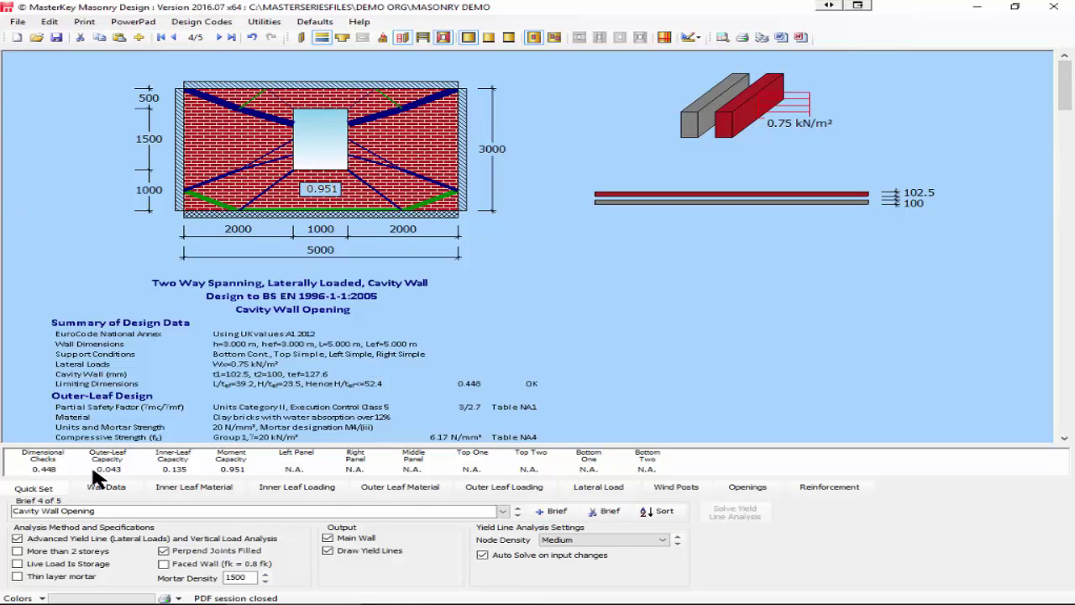
click(219, 37)
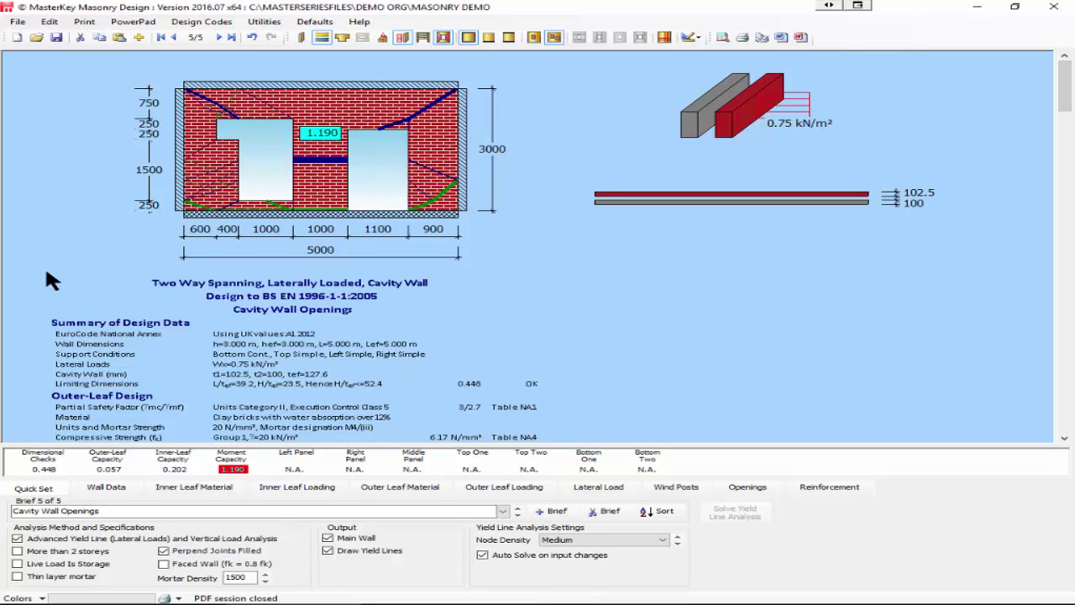
click(738, 485)
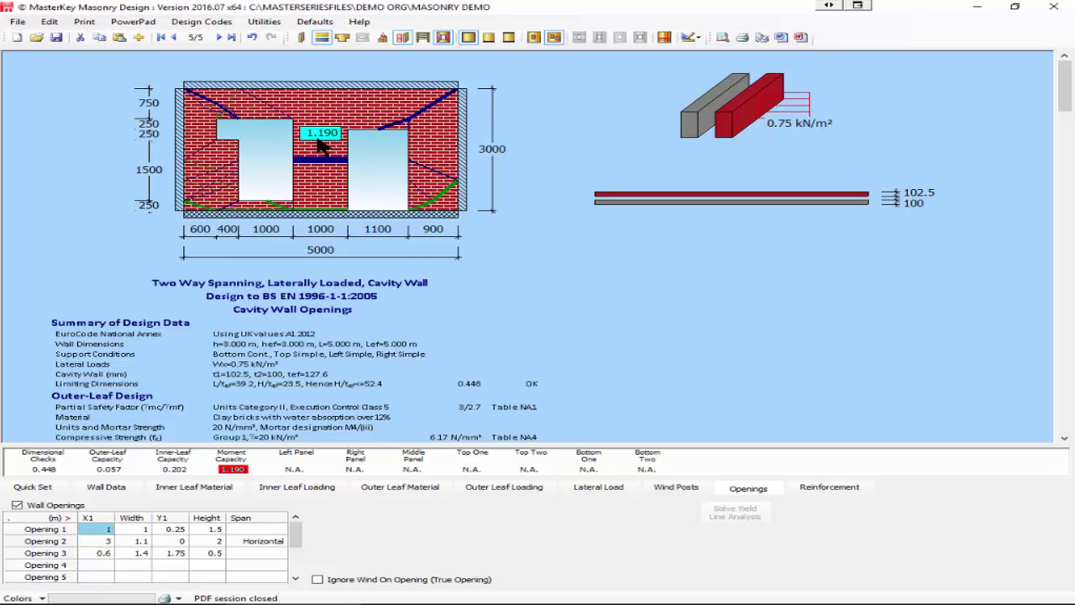
Try an inner leaf thickness of 140 mm for the wall with two openings, and return it to 100 mm
click(102, 485)
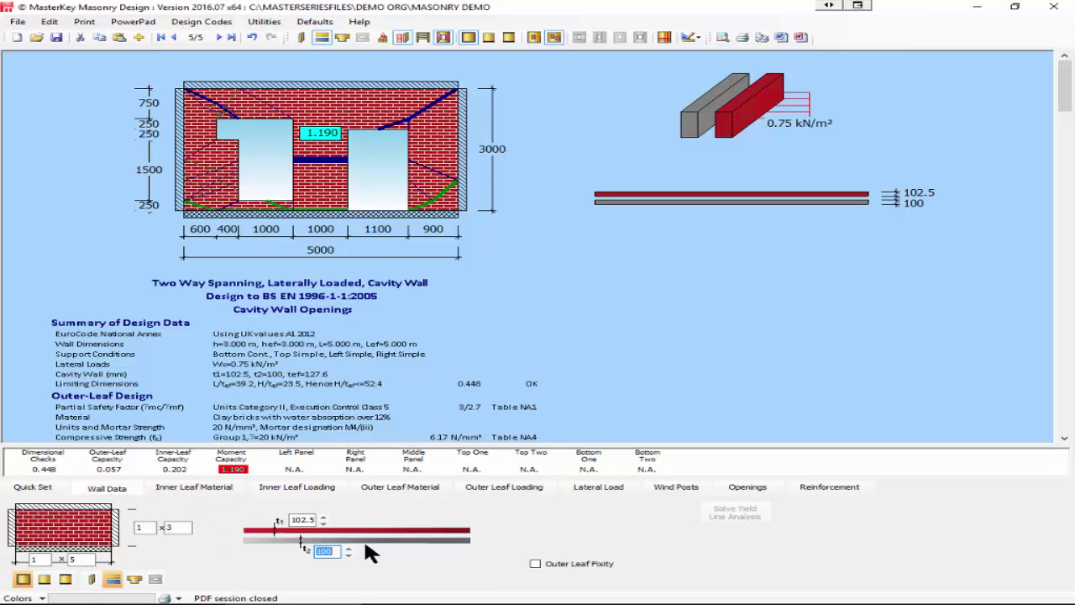
click(348, 547)
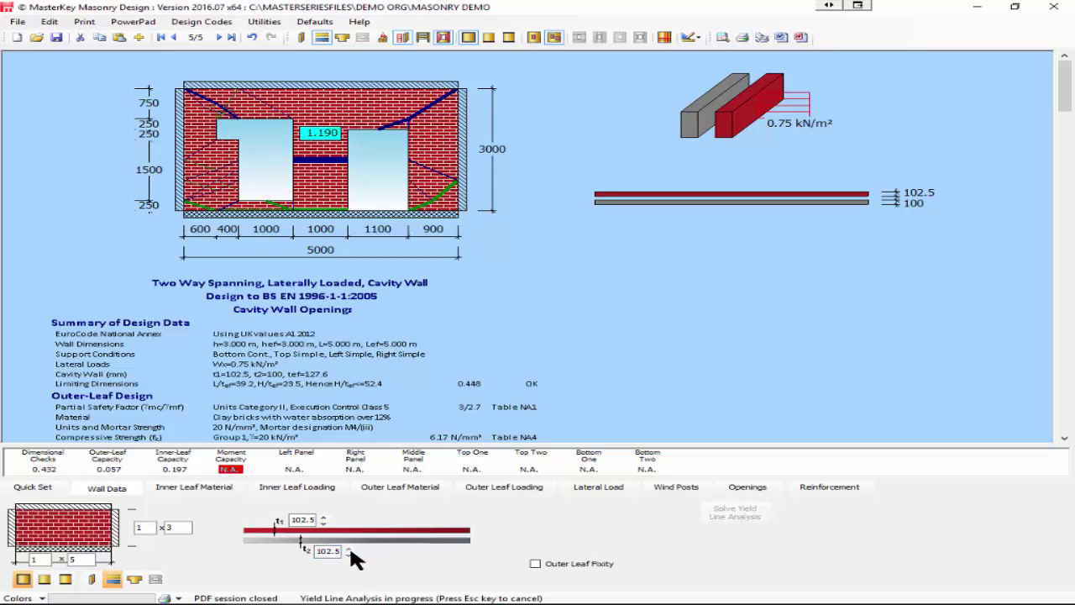
click(348, 548)
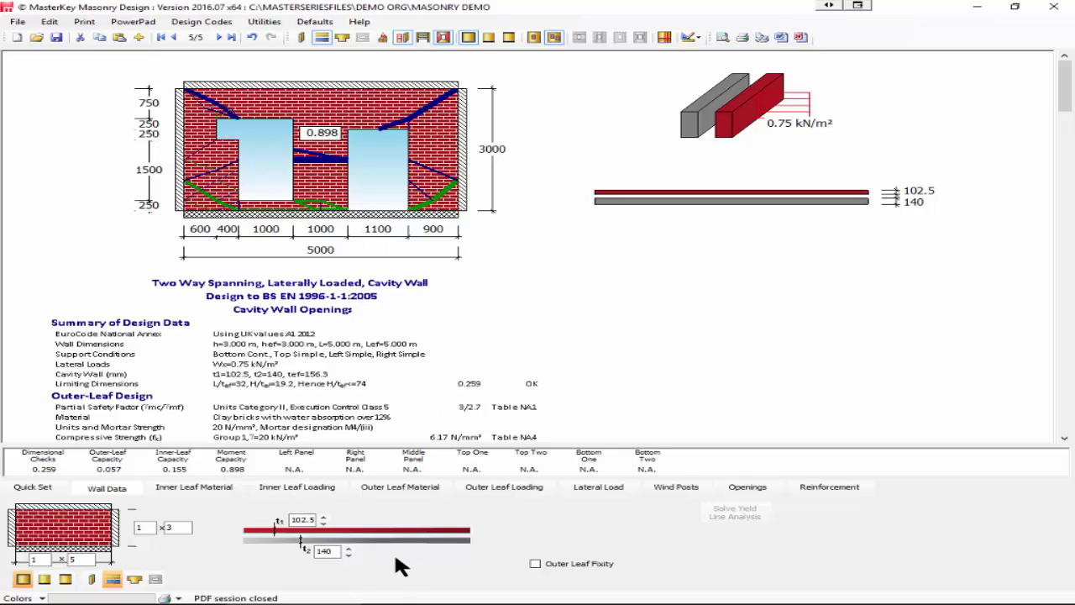
click(348, 554)
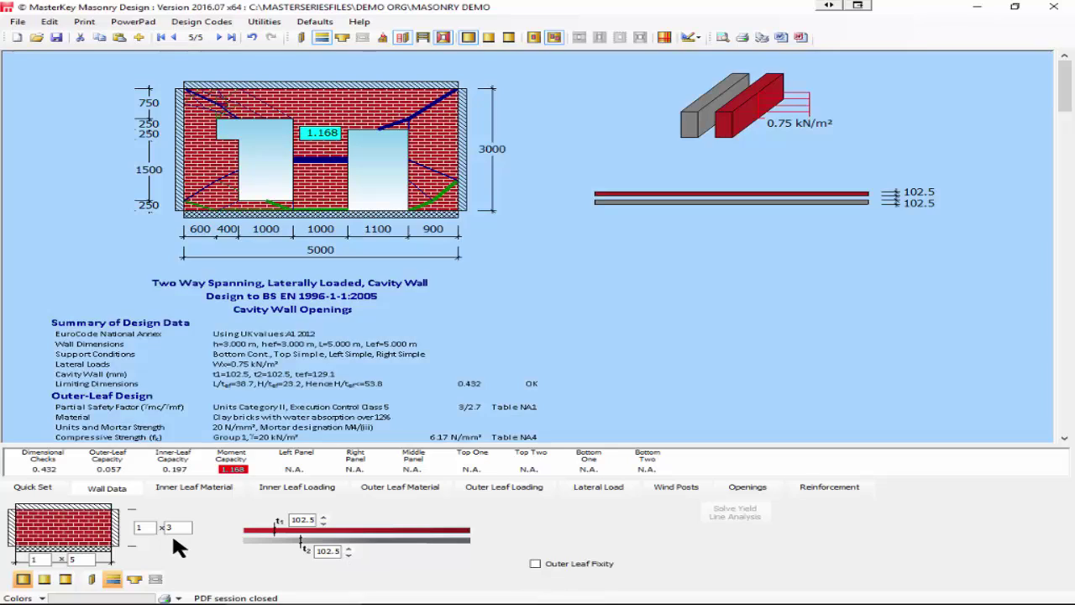
key(Return)
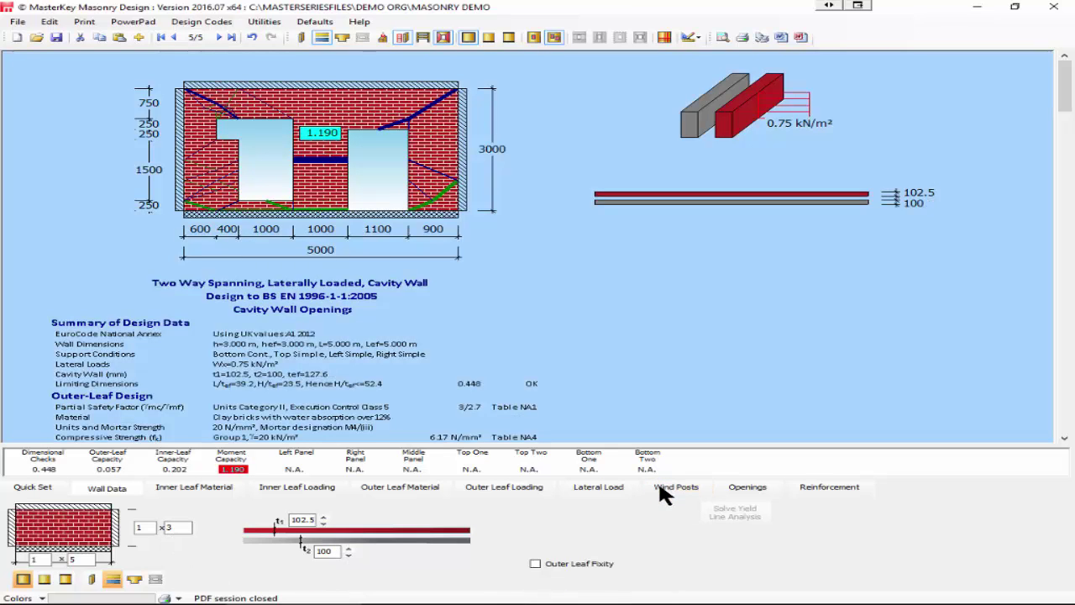
Add a 200x75 PFC 23 (S 355) wind post between the openings, trying it at 2.05 m before placing it at 2.975 m
click(659, 487)
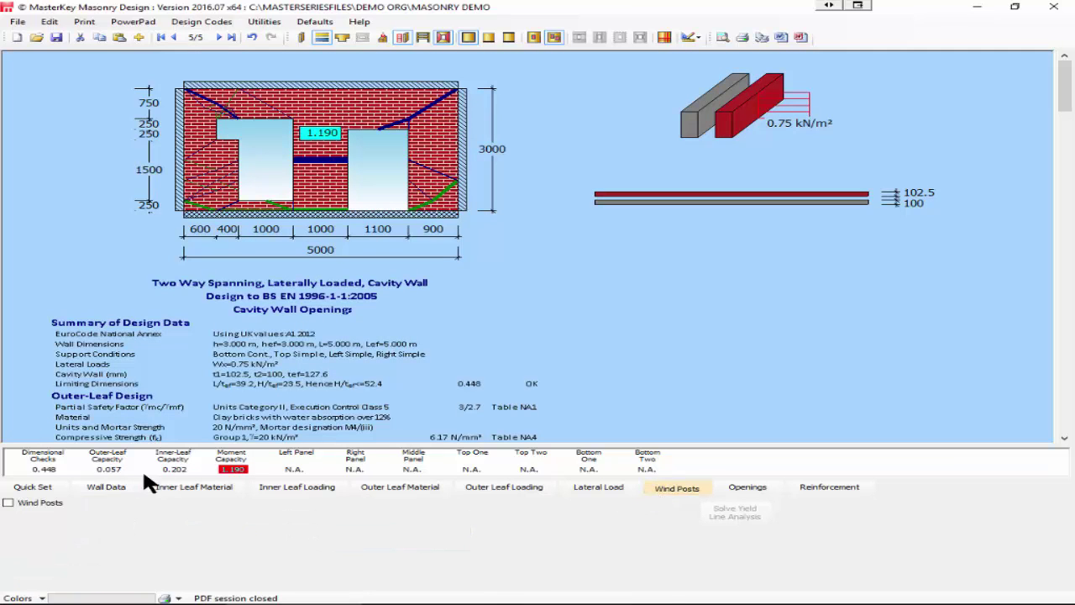
click(8, 502)
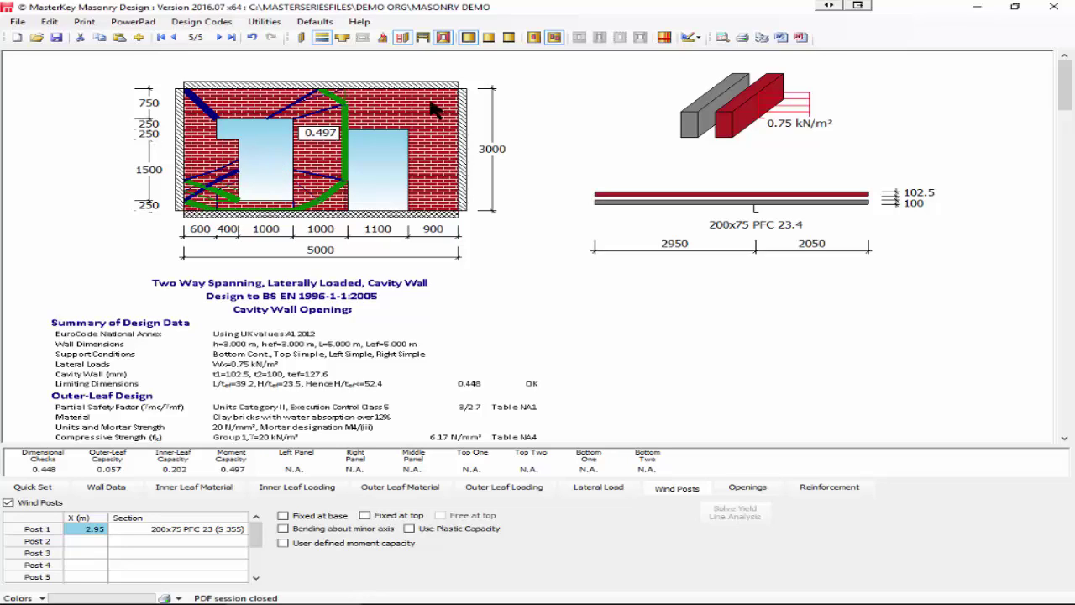
click(83, 527)
text(2.05)
key(Down)
key(Down)
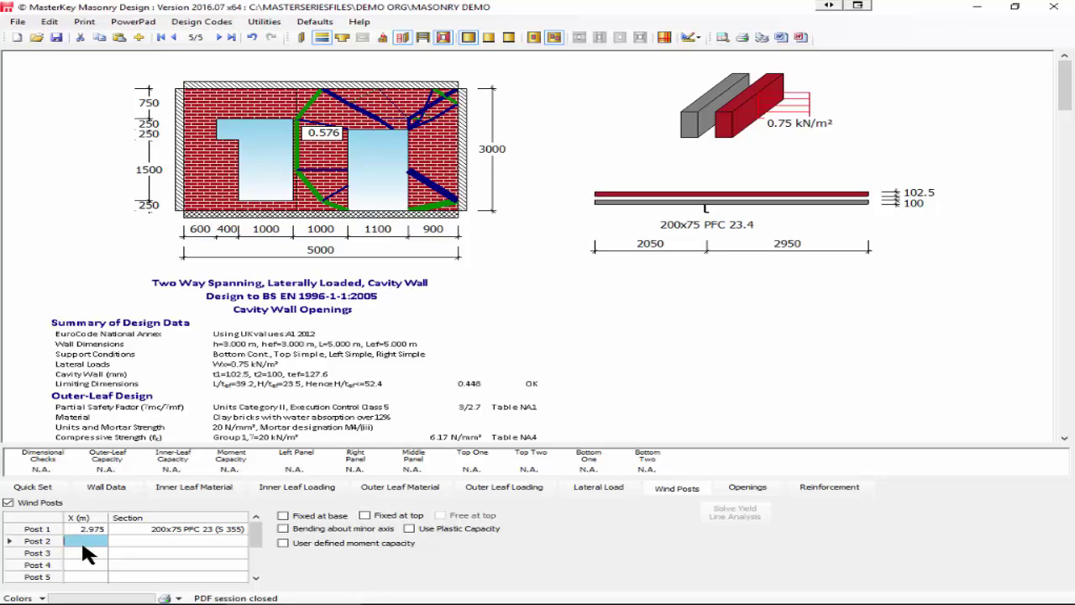
drag(81, 542, 84, 553)
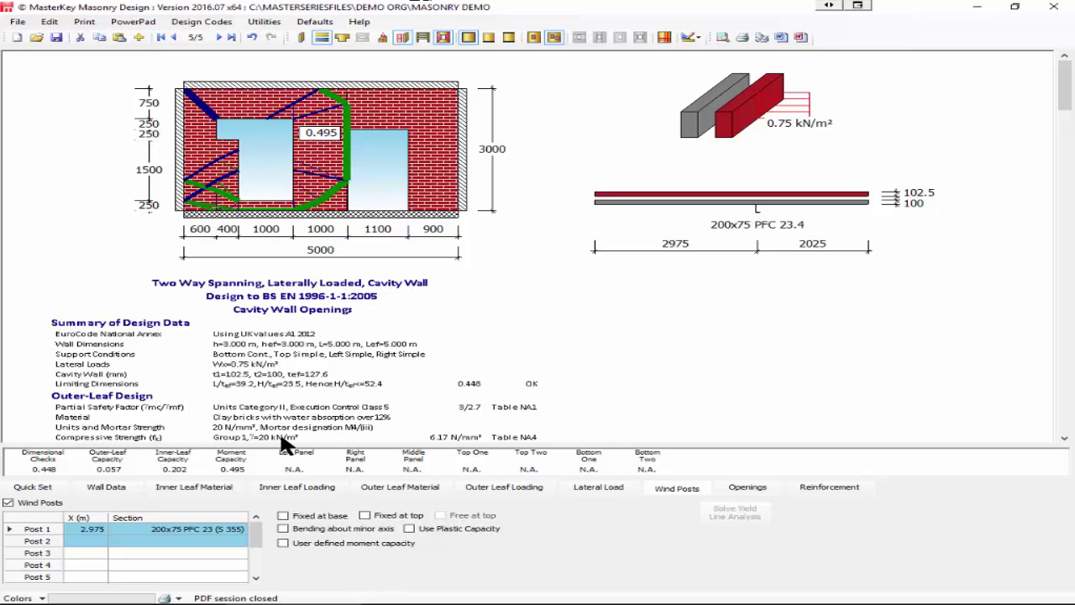
Open the steel section selection for the second wind post and examine the available section types
click(238, 542)
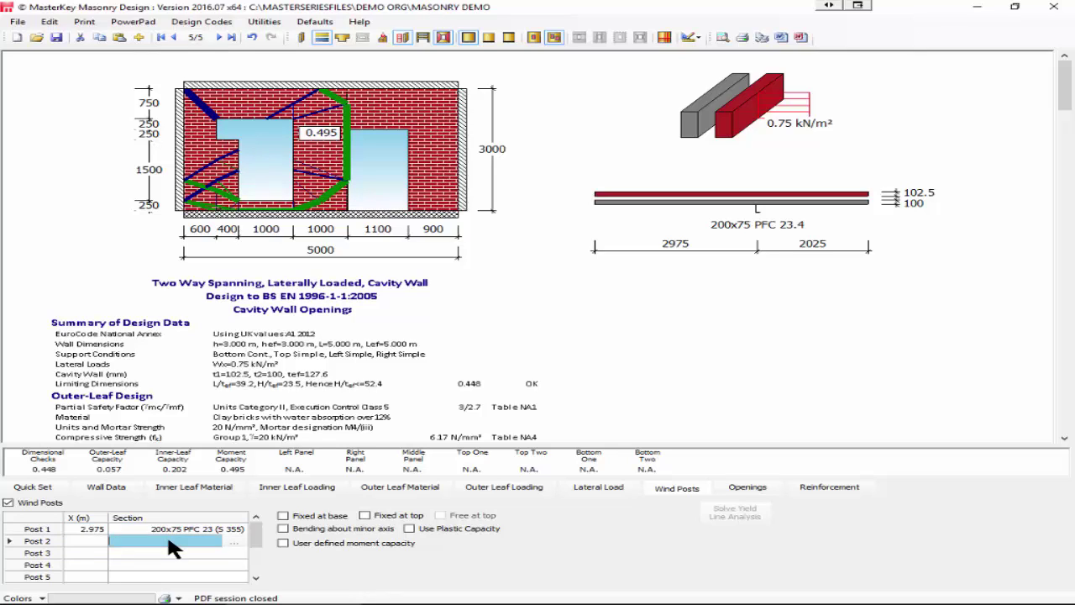
click(231, 540)
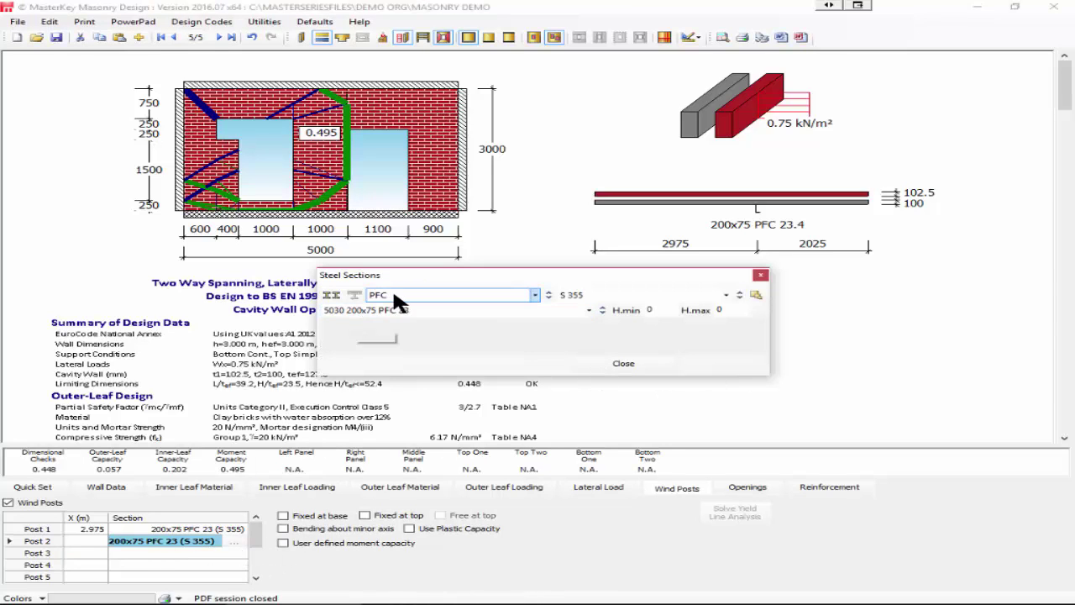
click(393, 295)
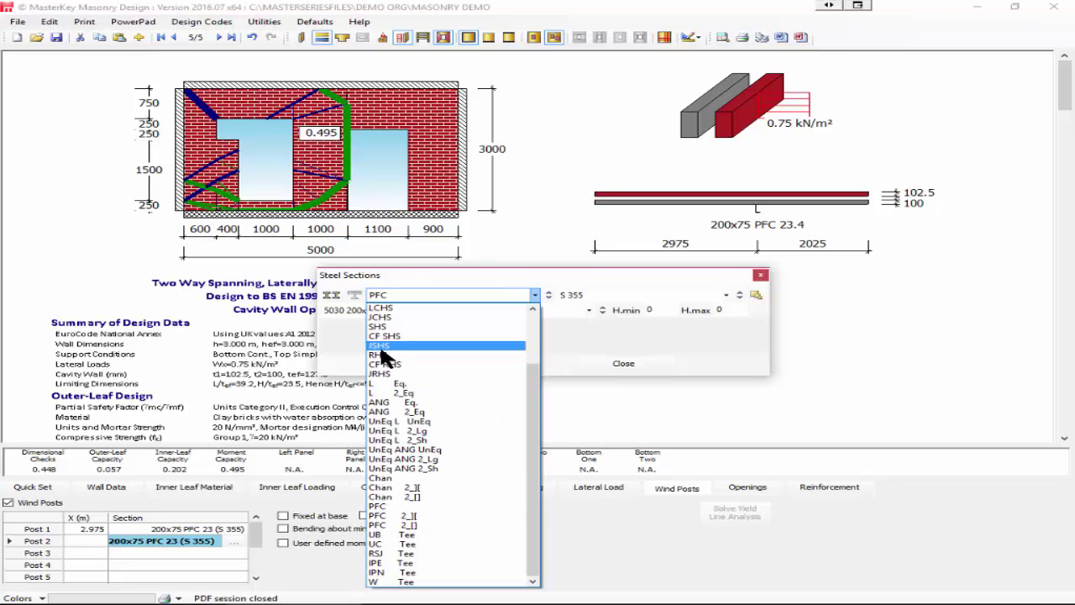
scroll(382, 353, up, 3)
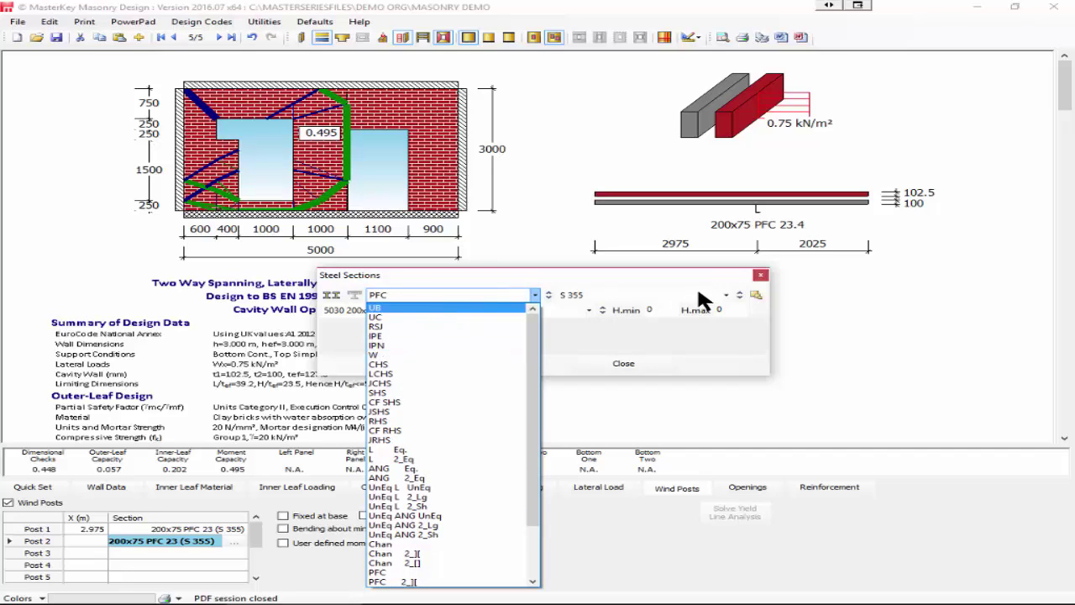
click(753, 280)
click(215, 534)
click(760, 276)
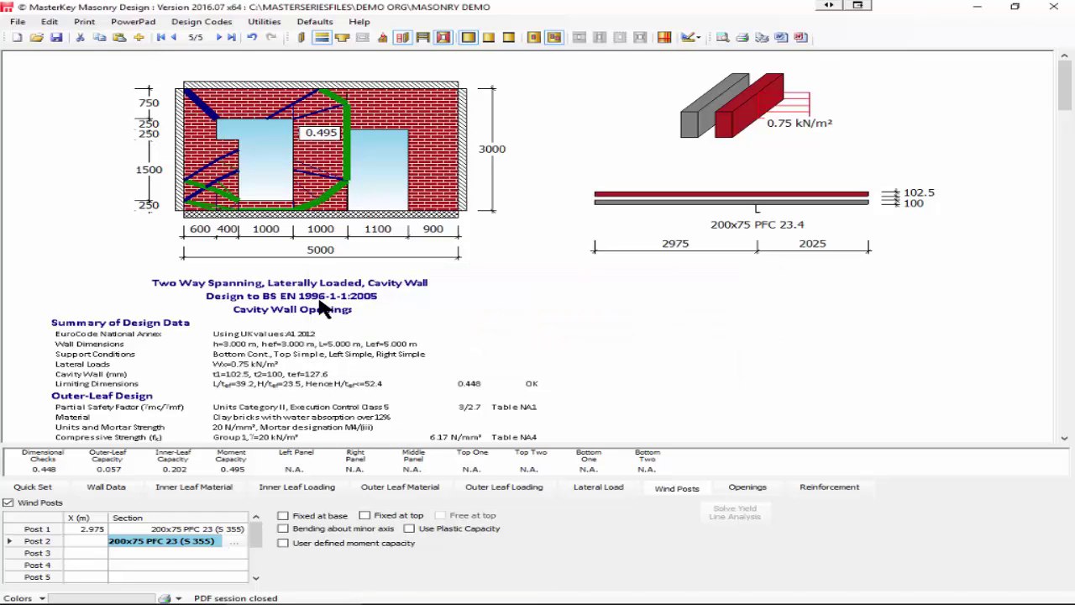
Try the user defined moment capacity option for the wind posts, and turn it back off
click(283, 528)
click(282, 542)
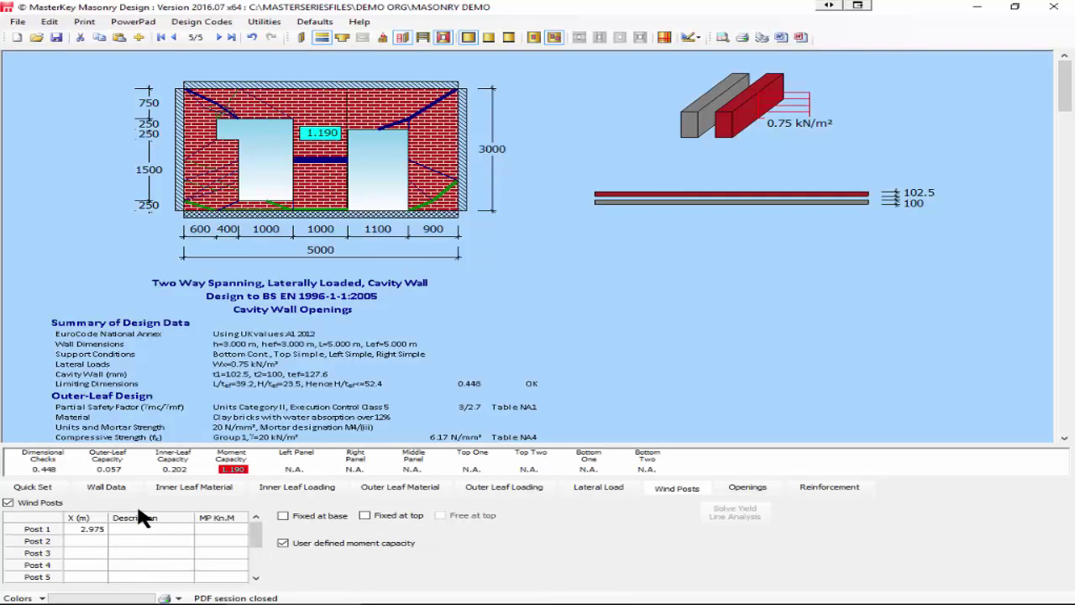
click(282, 542)
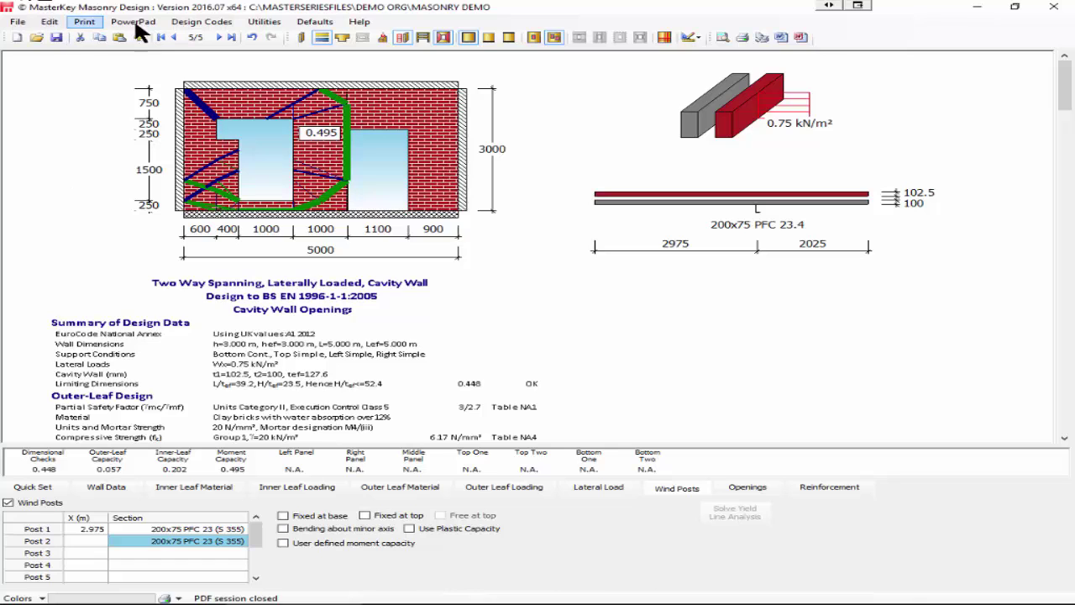
Review the wall drawings and design results of all five briefs, from the first to the last
click(161, 37)
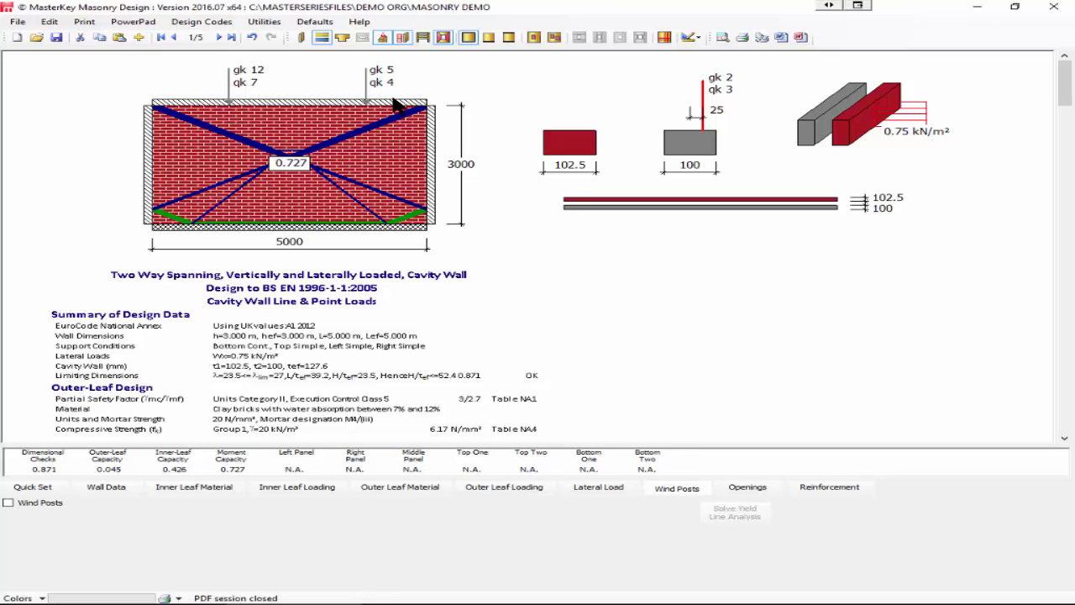
click(220, 36)
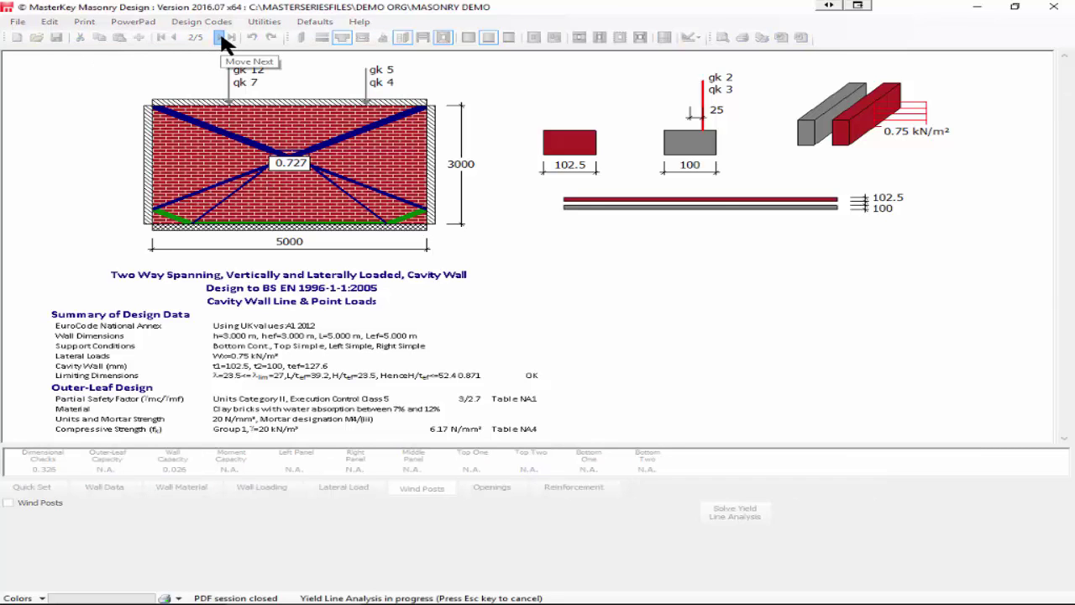
click(220, 37)
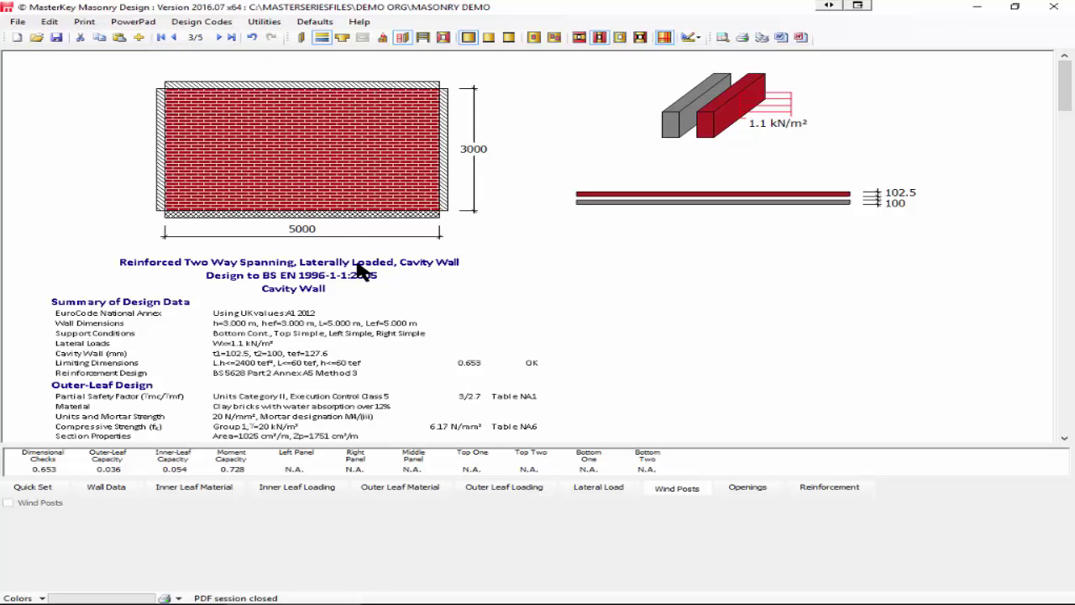
click(220, 38)
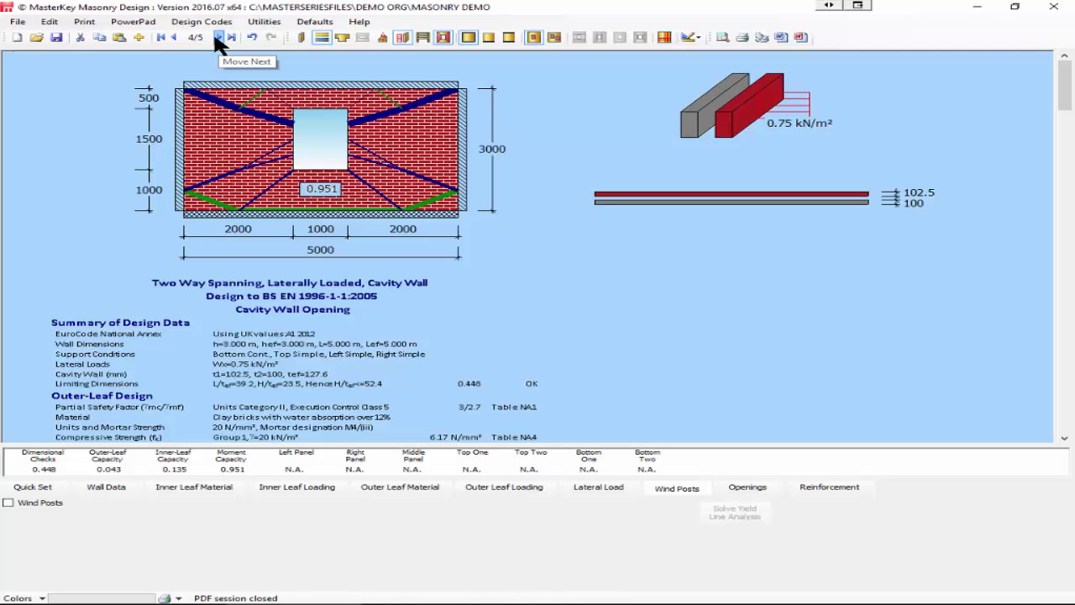
click(219, 38)
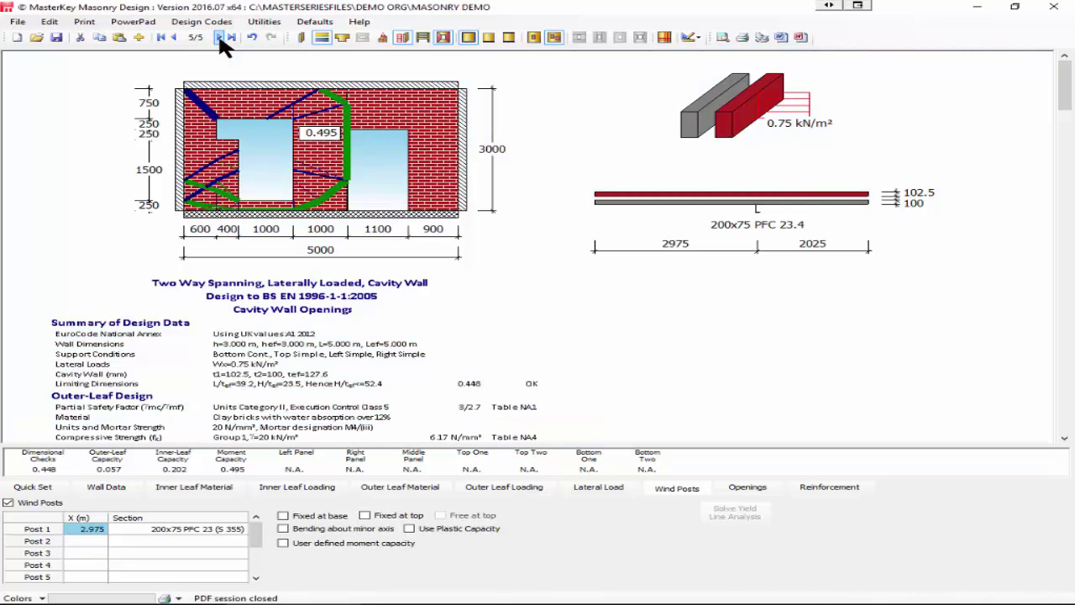
Switch to the MasterSeries website in the browser and open the MasterKey Masonry Design product page
click(976, 7)
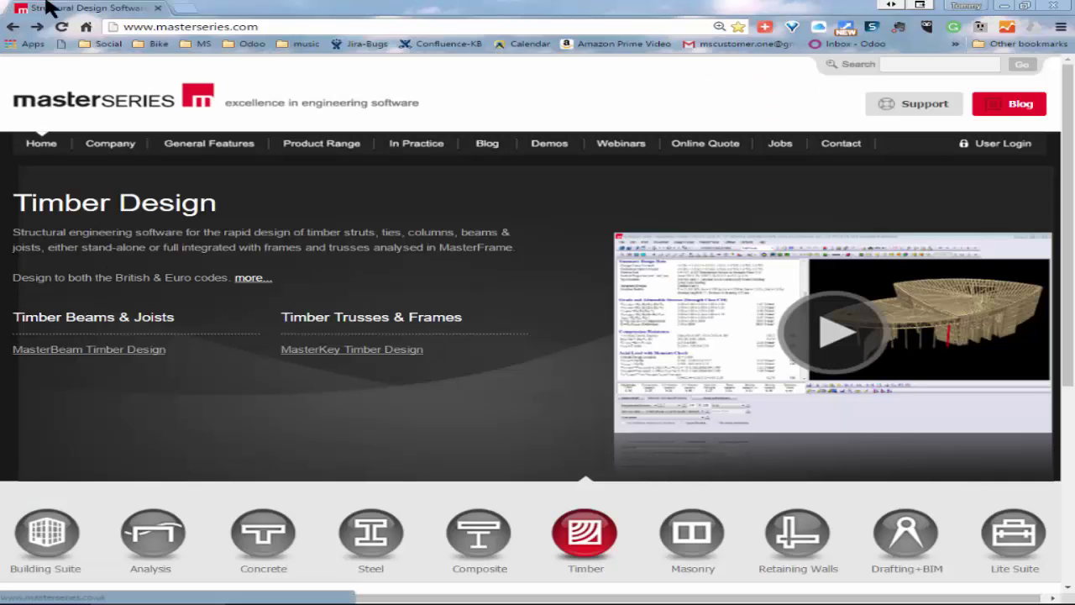
click(267, 27)
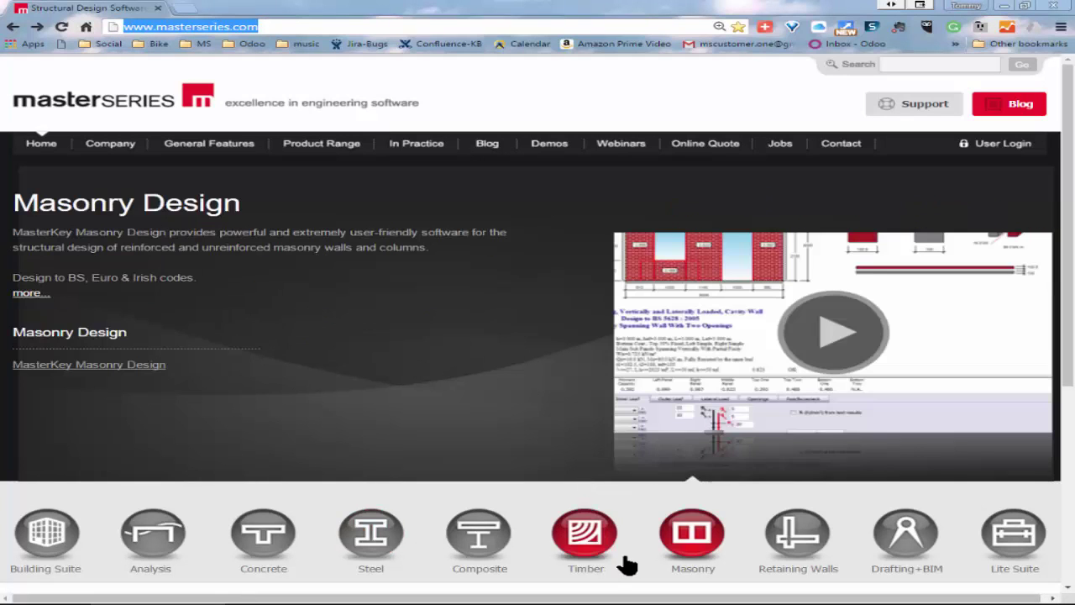
click(698, 546)
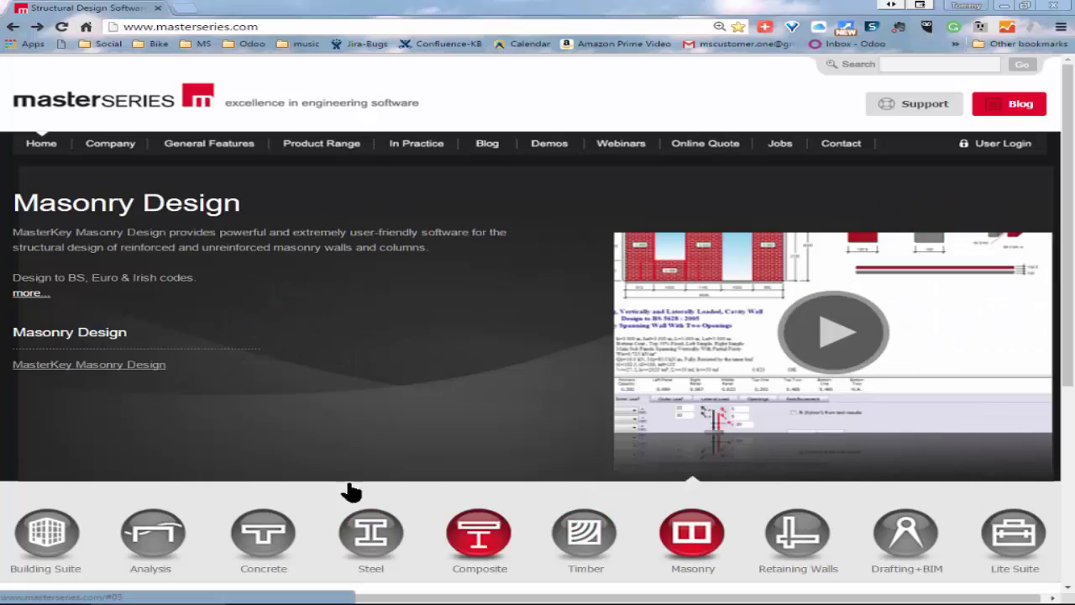
click(47, 368)
Open the 30-day trial request for Masonry Design and view the fields of its enquiry form
scroll(664, 395, down, 1)
scroll(664, 380, down, 3)
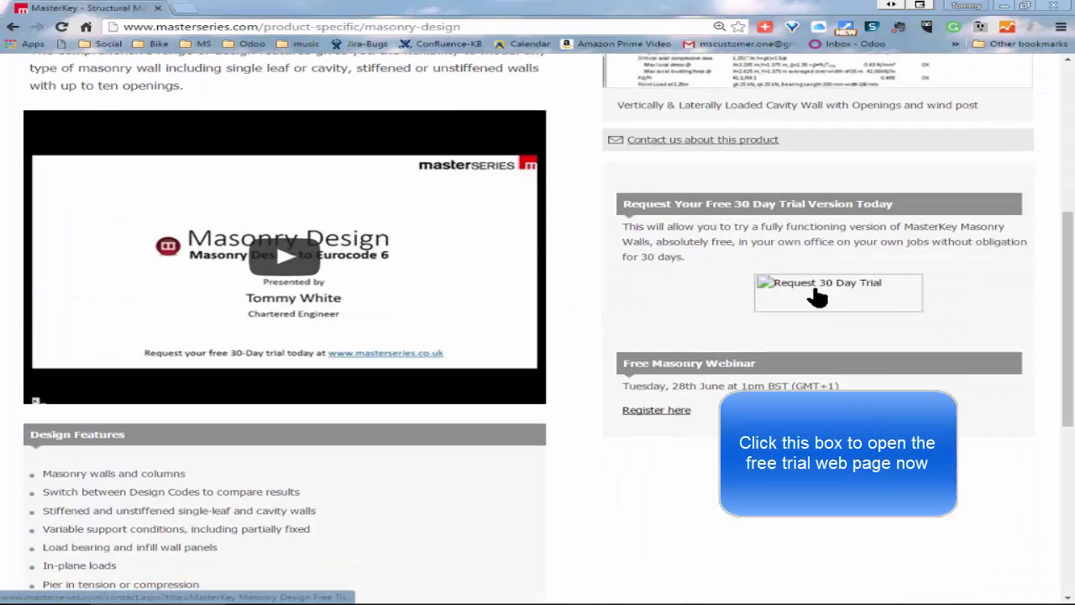
click(806, 293)
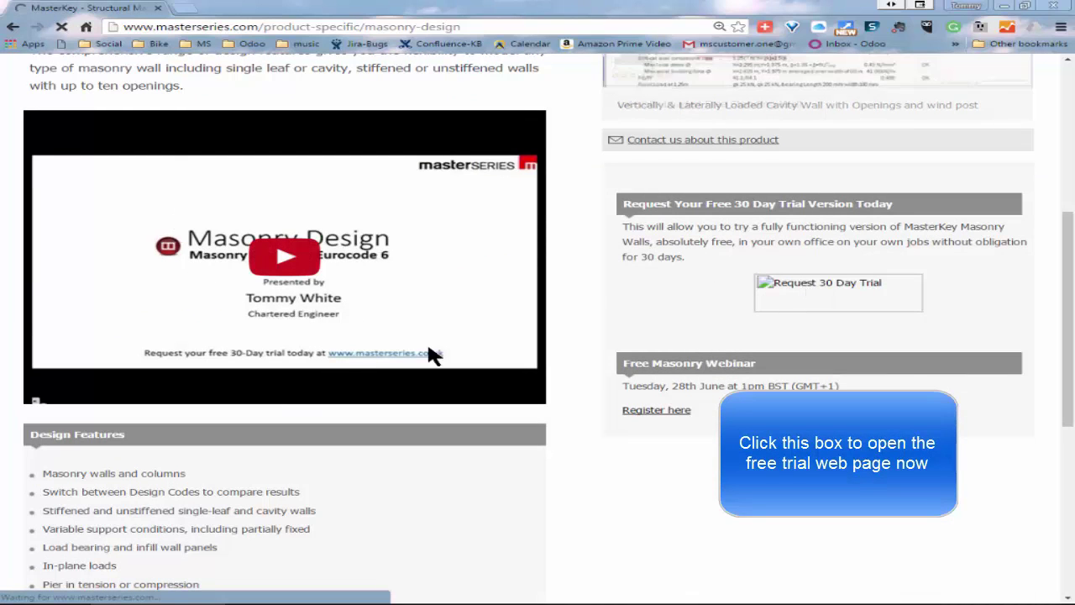
scroll(256, 357, down, 3)
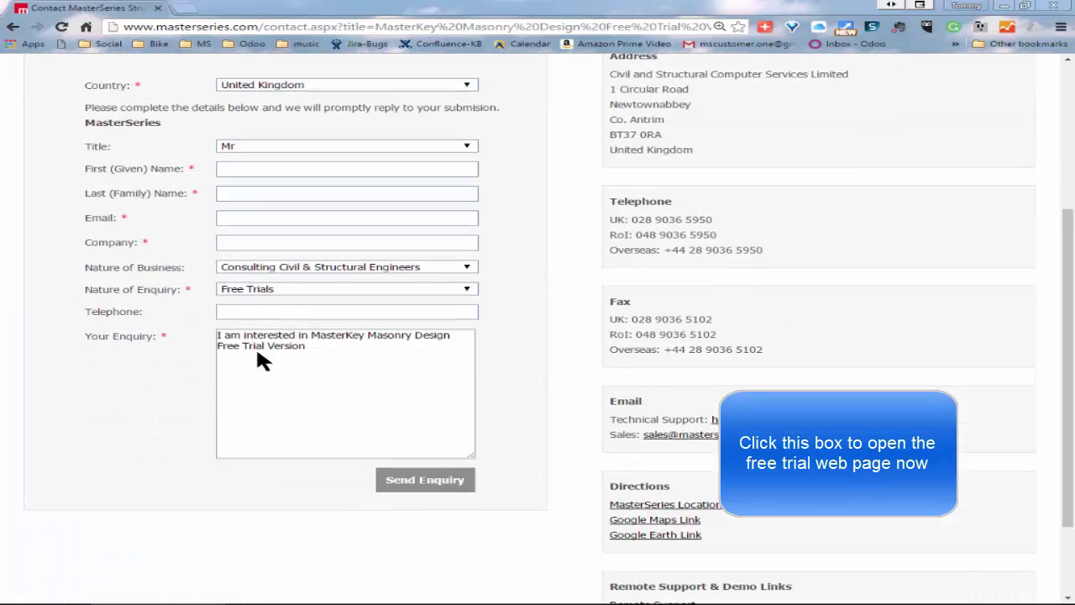